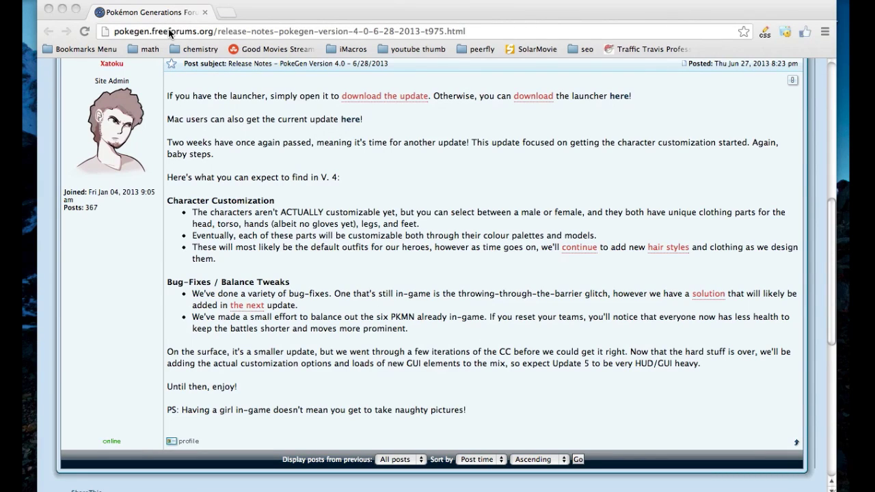
Scroll the PokeGen 4.0 release notes and follow the Mac users' 'here' update link.
{"action": "scroll", "coordinate": [229, 82], "scroll_direction": "up", "scroll_amount": 2}
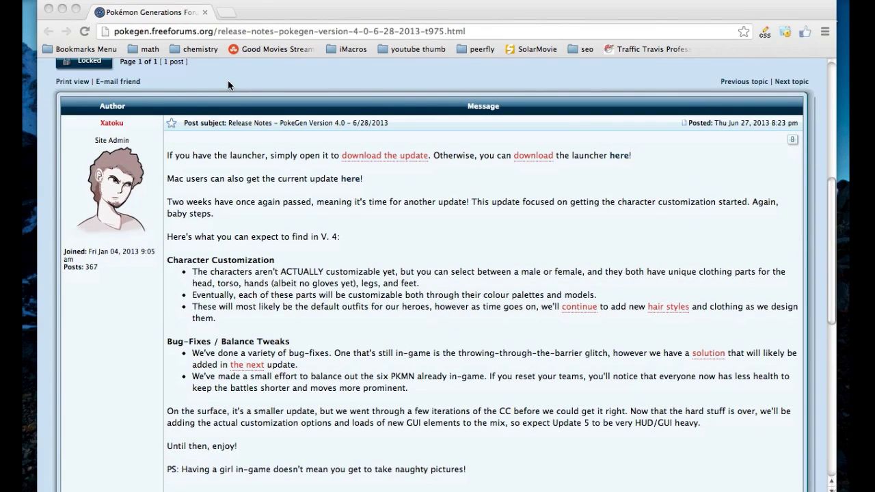
{"action": "scroll", "coordinate": [227, 80], "scroll_direction": "down", "scroll_amount": 1}
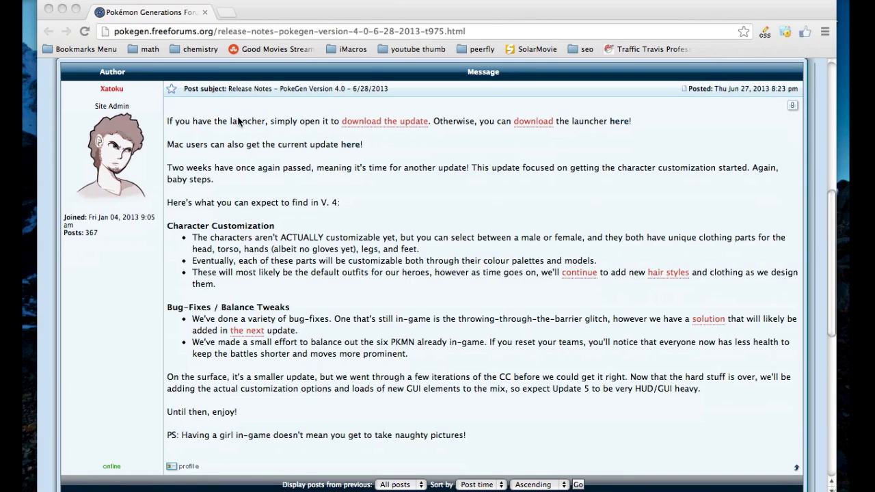
{"action": "scroll", "coordinate": [380, 156], "scroll_direction": "up", "scroll_amount": 1}
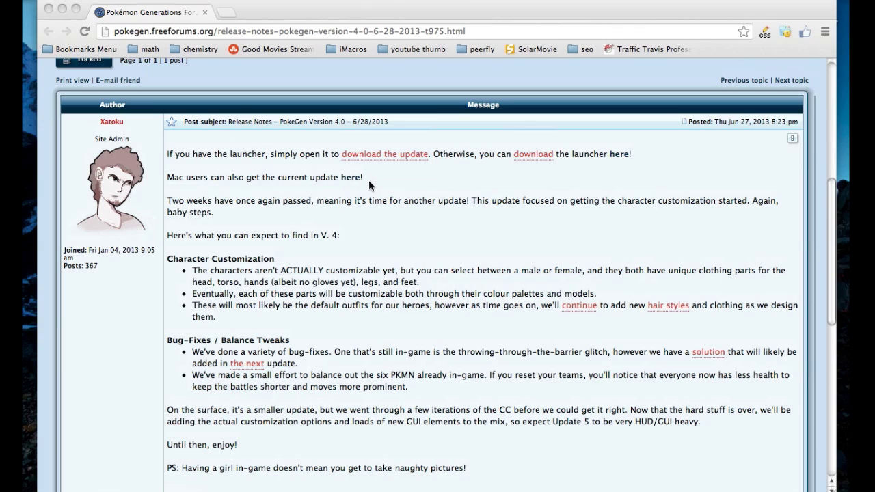
{"action": "left_click", "coordinate": [365, 183]}
{"action": "left_click", "coordinate": [351, 178]}
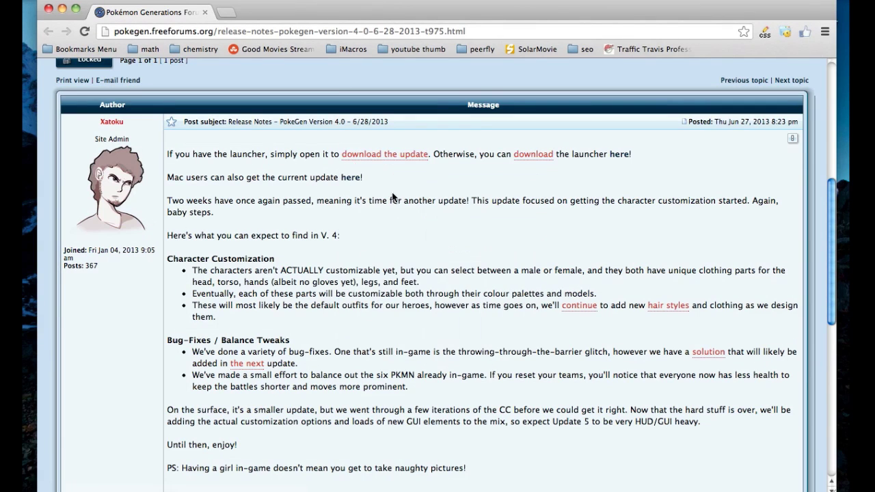
{"action": "left_click", "coordinate": [348, 178]}
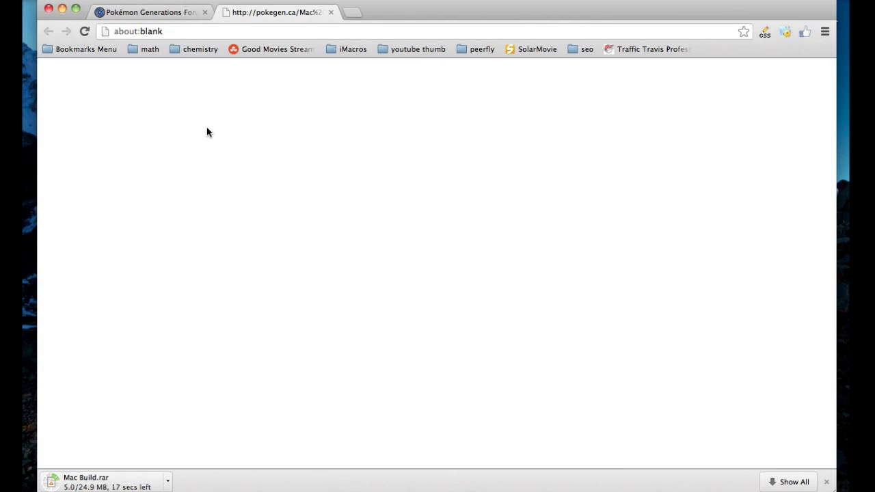
Let Mac Build.rar (24.9 MB) download, then drag it from the Downloads stack onto the desktop.
{"action": "left_click_drag", "start_coordinate": [403, 5], "coordinate": [393, 2]}
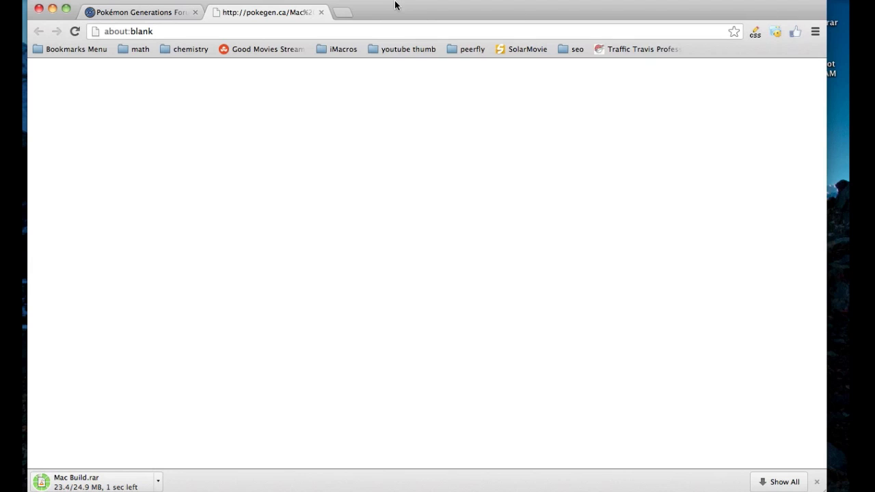
{"action": "left_click_drag", "start_coordinate": [395, 5], "coordinate": [393, 5]}
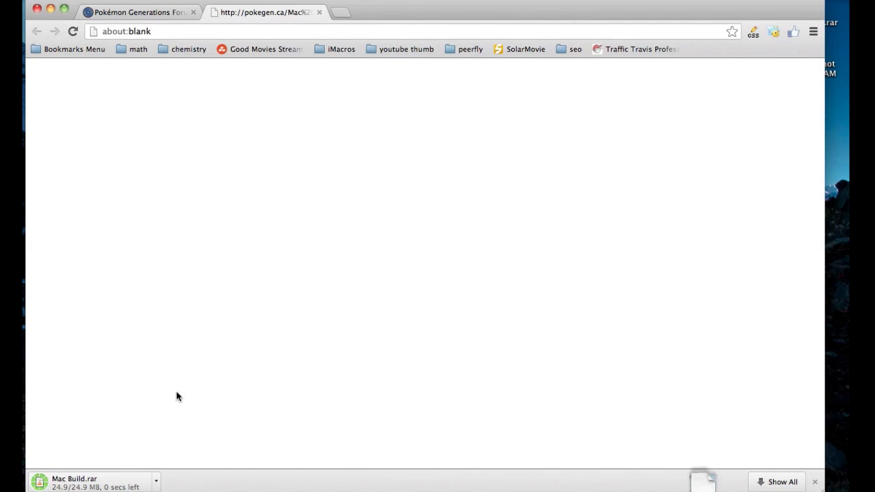
{"action": "mouse_move", "coordinate": [565, 488]}
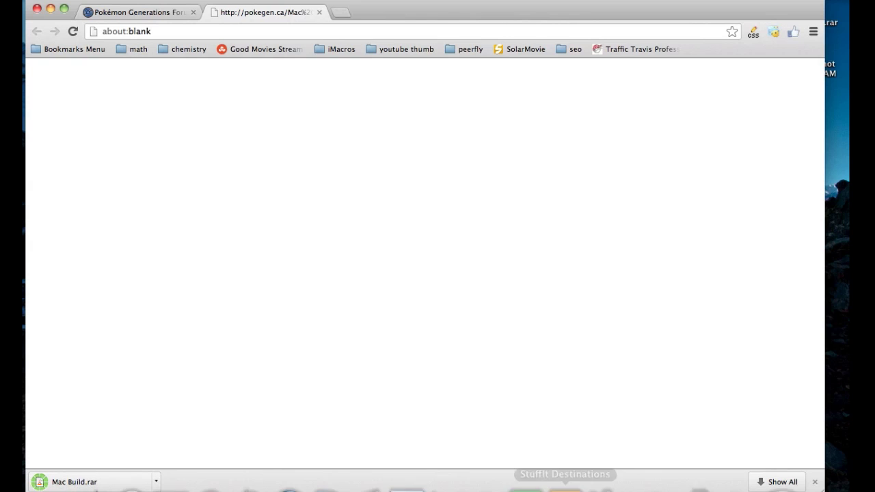
{"action": "left_click", "coordinate": [705, 477]}
{"action": "left_click_drag", "start_coordinate": [847, 144], "coordinate": [847, 117]}
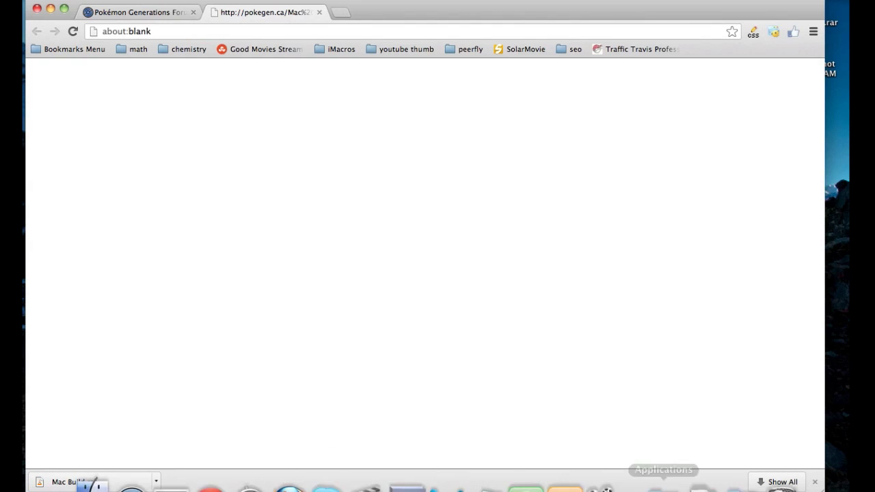
{"action": "mouse_move", "coordinate": [643, 14]}
{"action": "left_mouse_down"}
{"action": "mouse_move", "coordinate": [522, 15]}
{"action": "mouse_move", "coordinate": [627, 14]}
{"action": "left_mouse_up"}
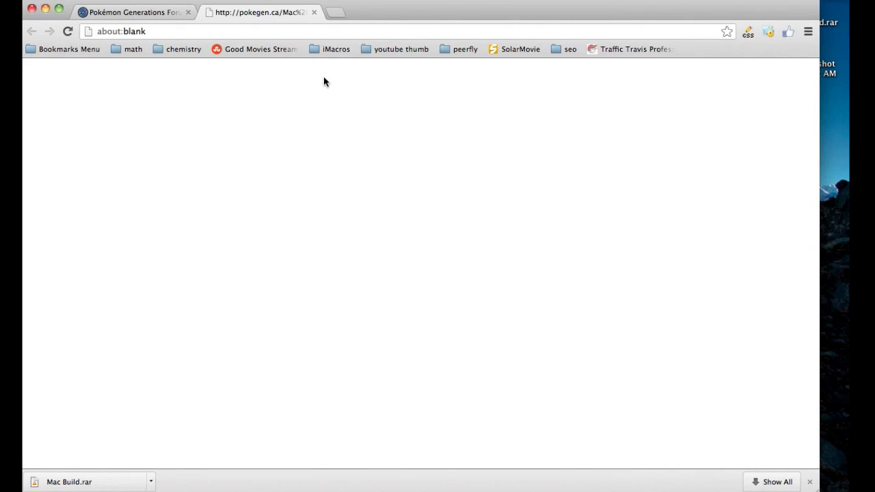
Hide Chrome, replace the older desktop Mac Build.rar, and bring up its Open With apps.
{"action": "left_click", "coordinate": [45, 8]}
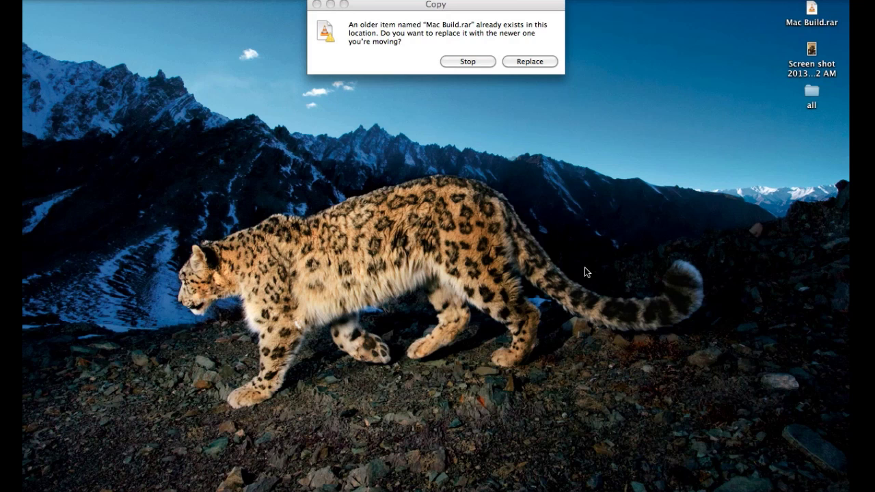
{"action": "left_click", "coordinate": [541, 62]}
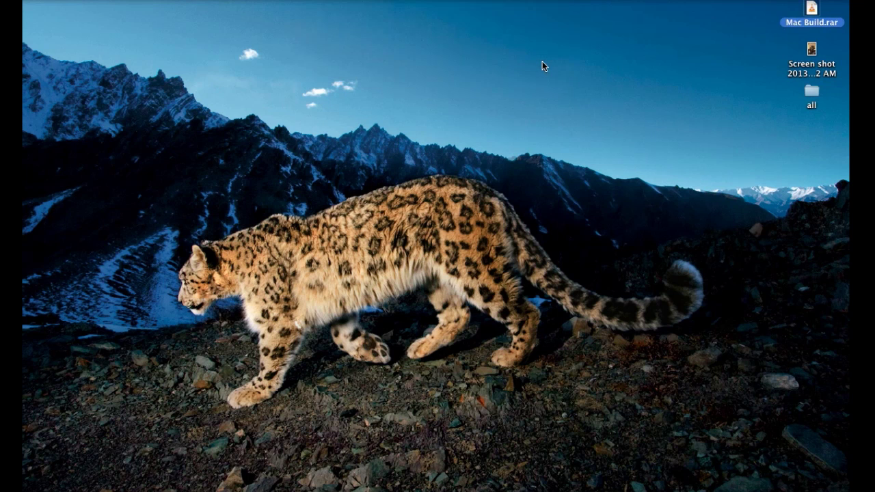
{"action": "right_click", "coordinate": [814, 8]}
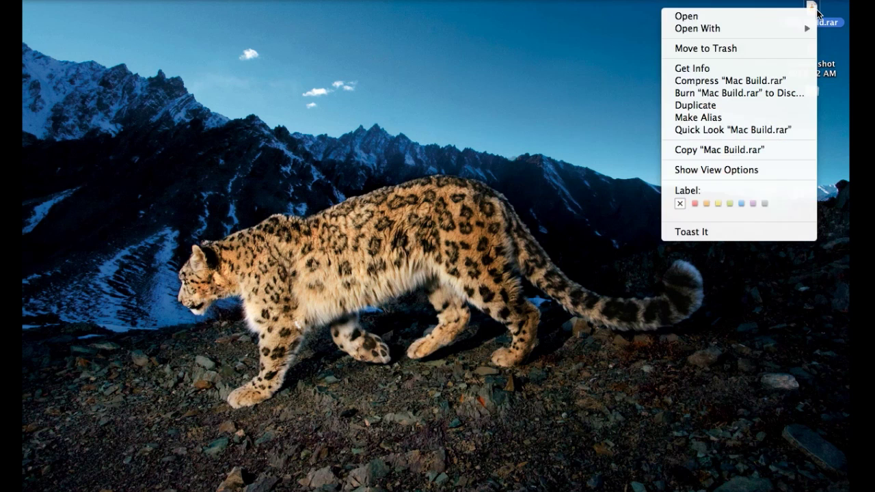
{"action": "mouse_move", "coordinate": [773, 28]}
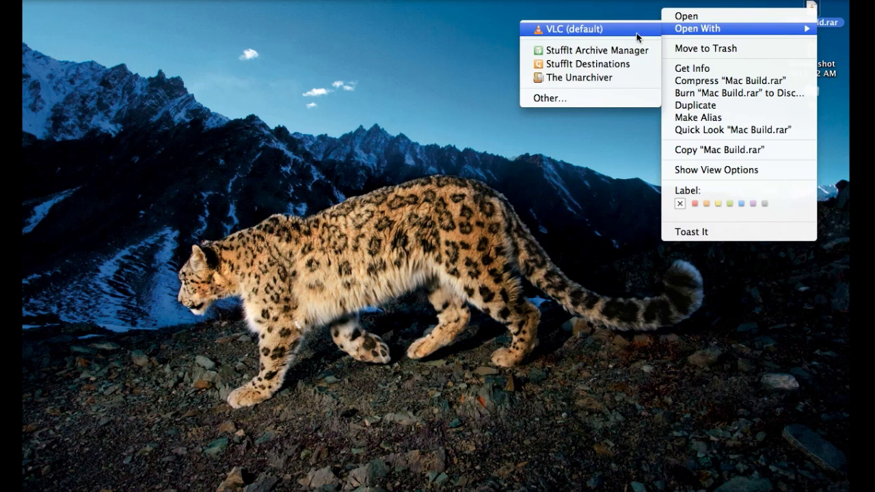
Extract the Mac Build folder to the desktop with StuffIt Archive Manager, decline the upgrade, and quit.
{"action": "left_click", "coordinate": [630, 49]}
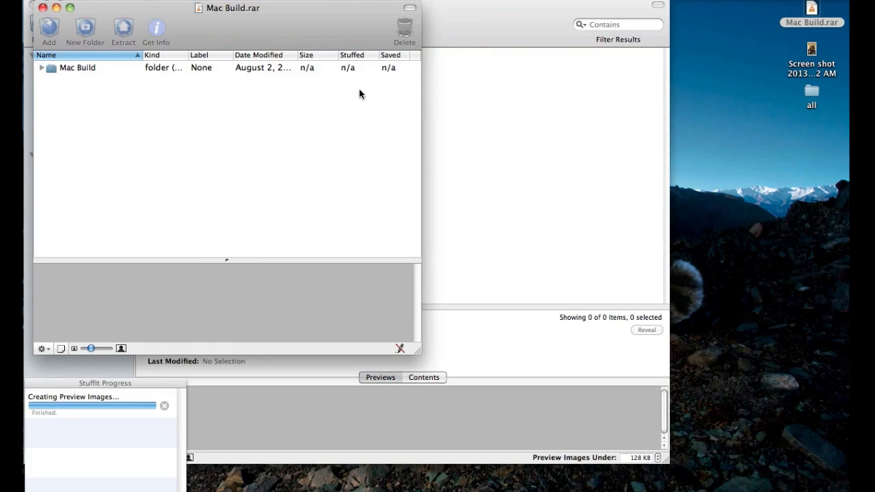
{"action": "left_click_drag", "start_coordinate": [307, 8], "coordinate": [436, 4]}
{"action": "left_click", "coordinate": [214, 66]}
{"action": "left_click_drag", "start_coordinate": [214, 66], "coordinate": [817, 151]}
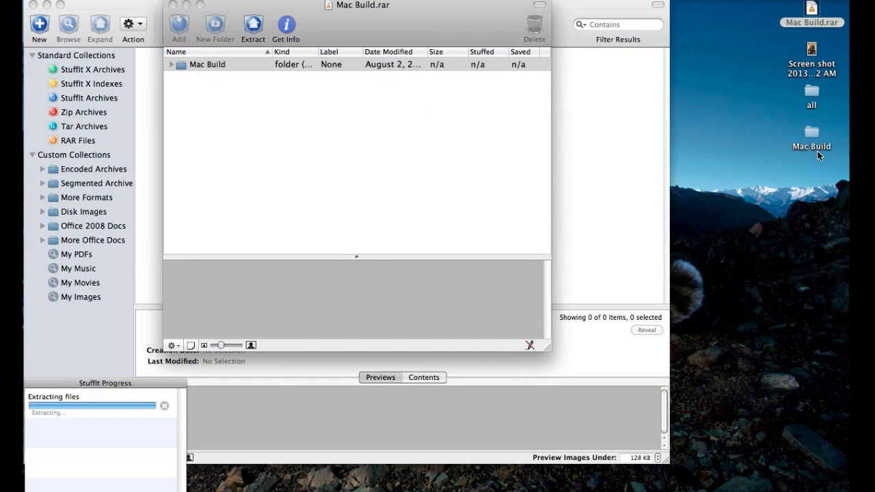
{"action": "left_click", "coordinate": [173, 6]}
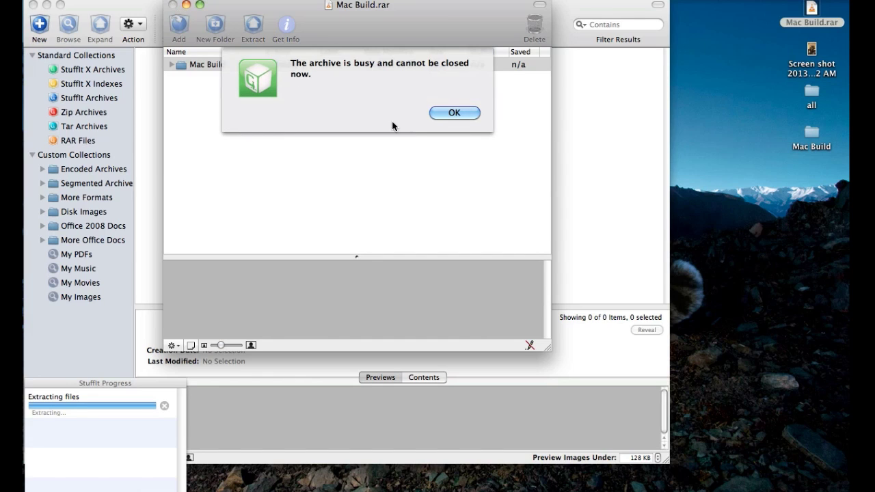
{"action": "left_click", "coordinate": [466, 112]}
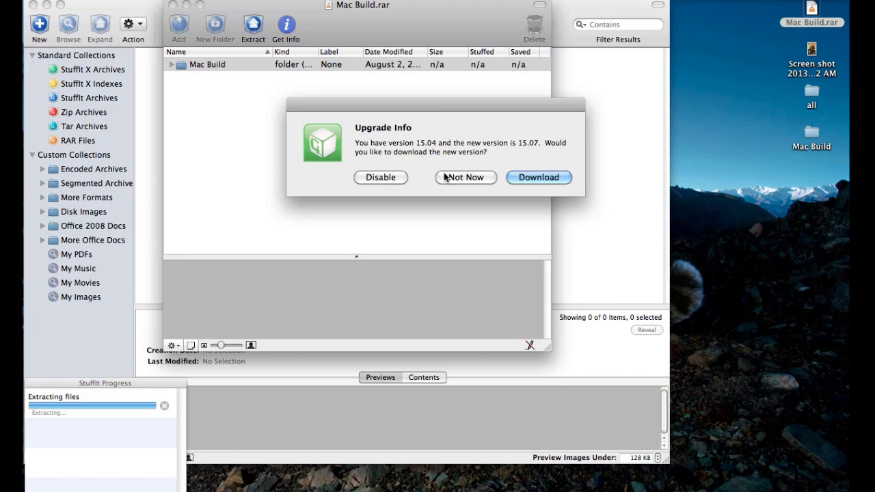
{"action": "left_click", "coordinate": [449, 179]}
{"action": "key", "text": "super+q"}
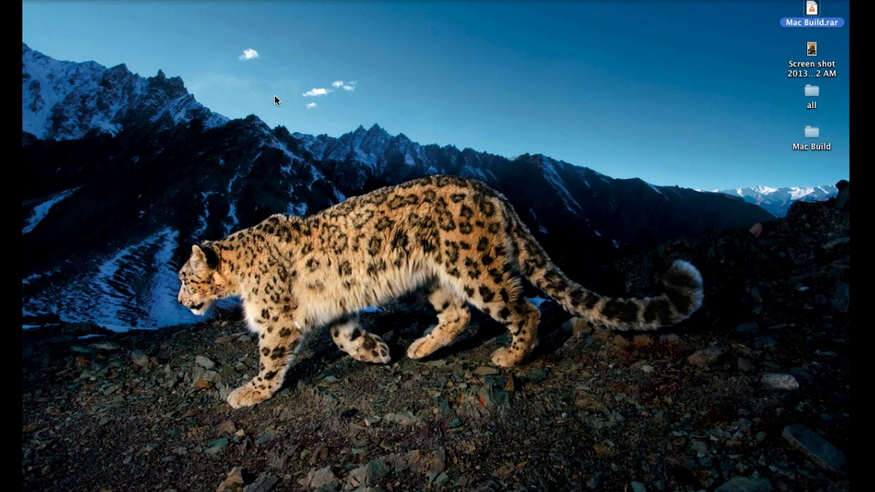
Launch PokeGen from the Mac Build folder, play as Male, throw a Poké Ball, then quit.
{"action": "double_click", "coordinate": [813, 130]}
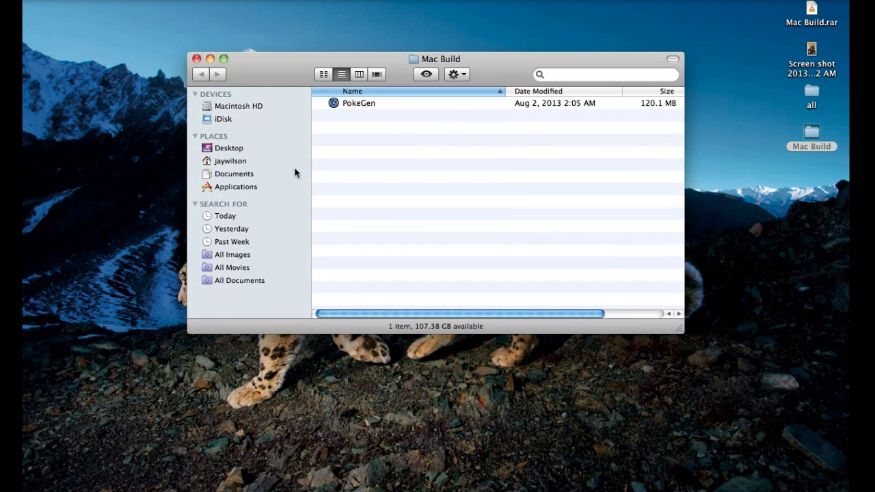
{"action": "double_click", "coordinate": [346, 103]}
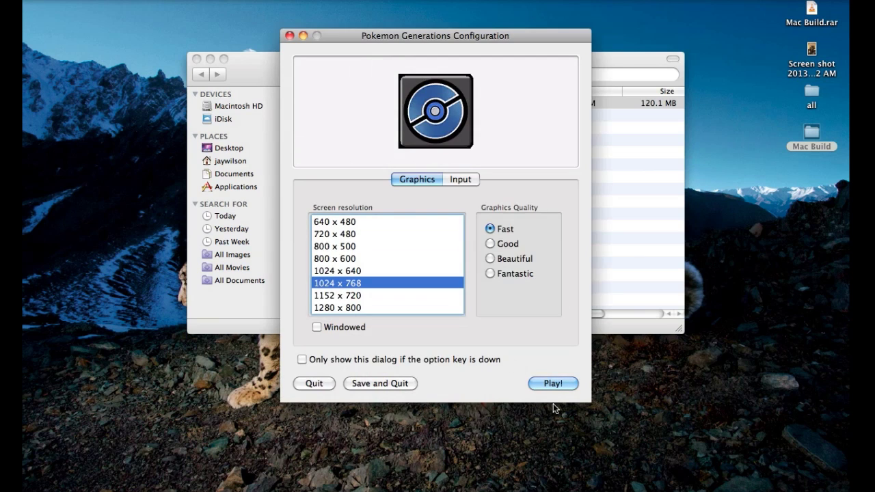
{"action": "left_click", "coordinate": [553, 383]}
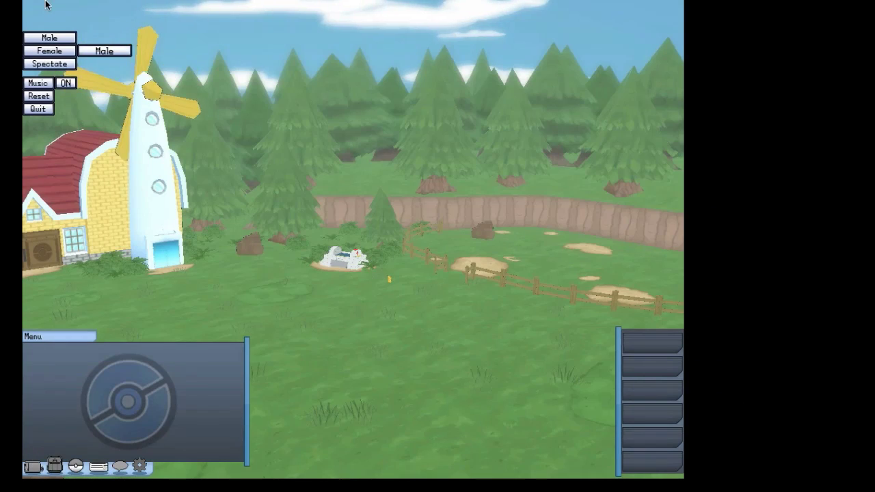
{"action": "left_click", "coordinate": [49, 38]}
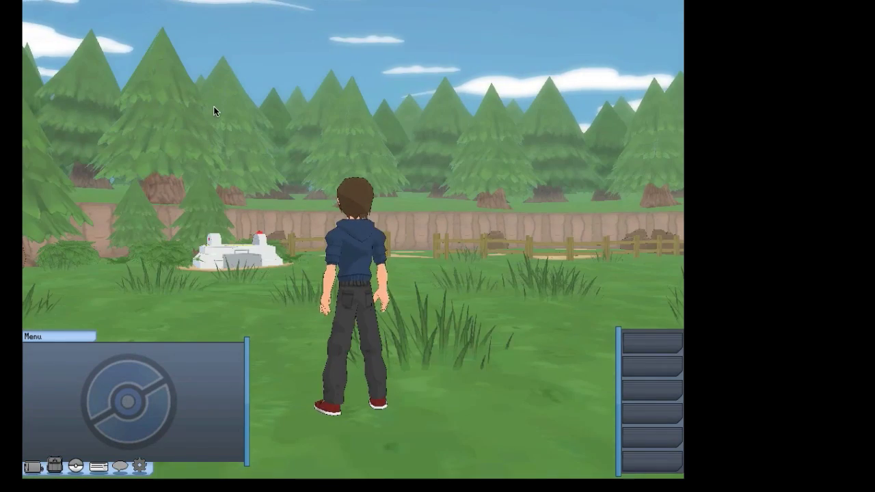
{"action": "key", "text": "w"}
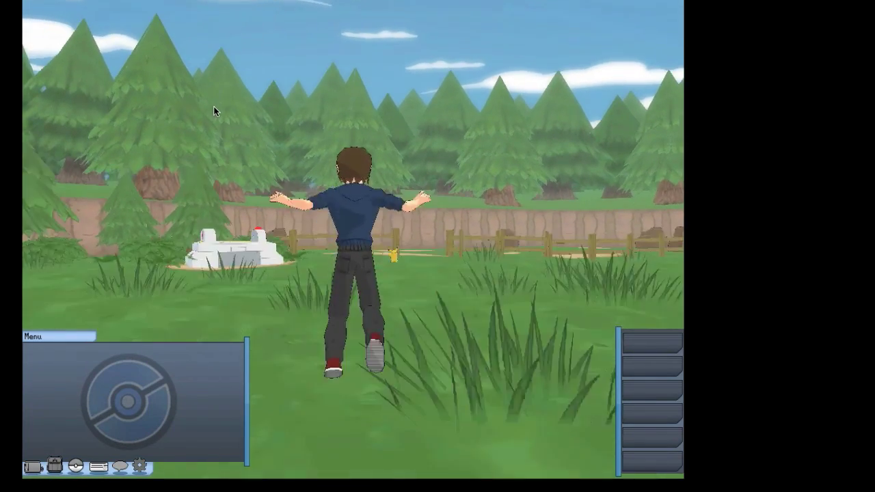
{"action": "left_click_drag", "start_coordinate": [213, 106], "coordinate": [373, 173]}
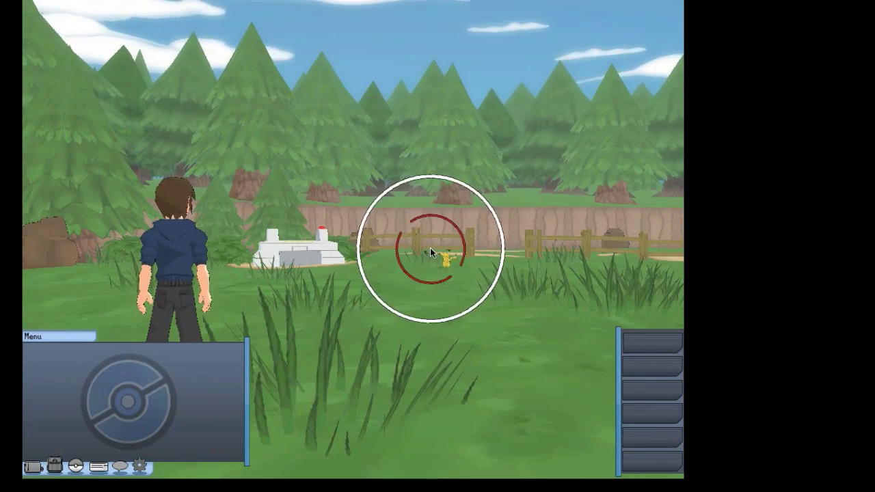
{"action": "key", "text": "super+q"}
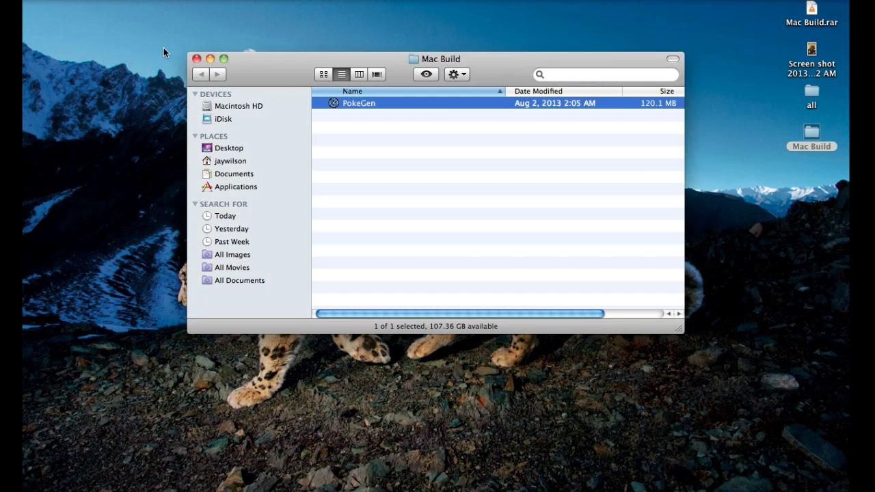
Close the Mac Build window and unpack Mac Build.rar again with The Unarchiver.
{"action": "left_click", "coordinate": [195, 60]}
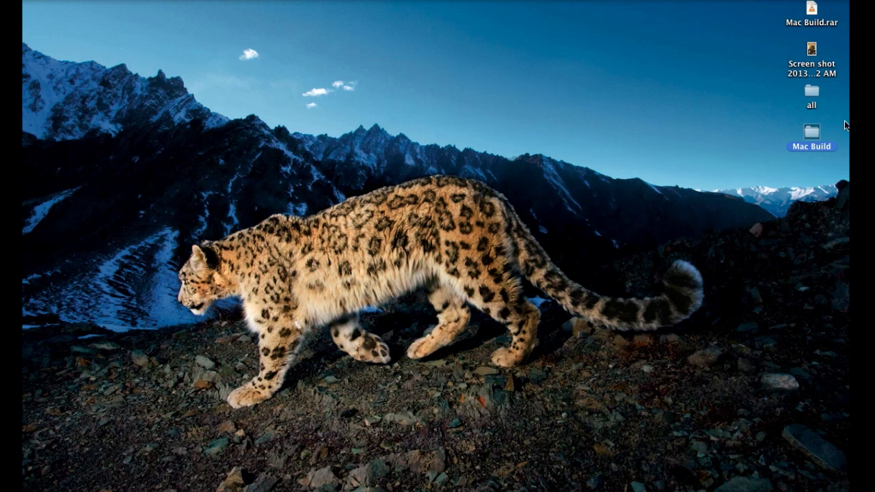
{"action": "right_click", "coordinate": [811, 7]}
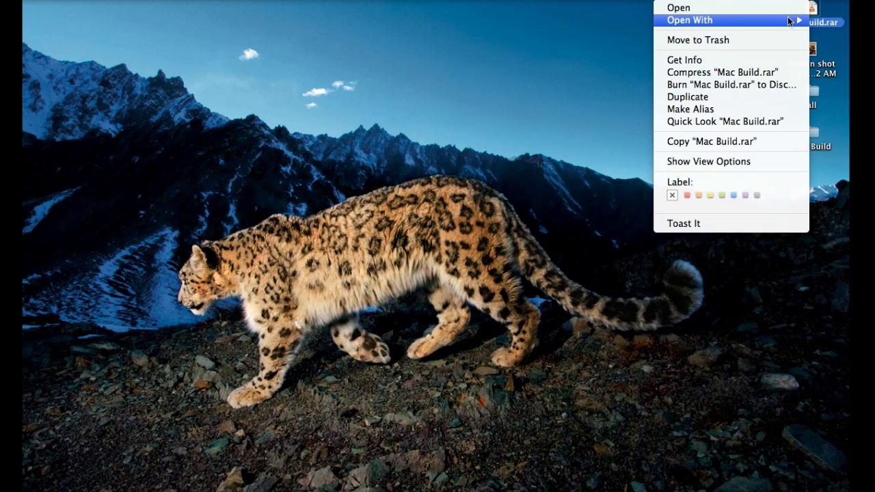
{"action": "mouse_move", "coordinate": [706, 21]}
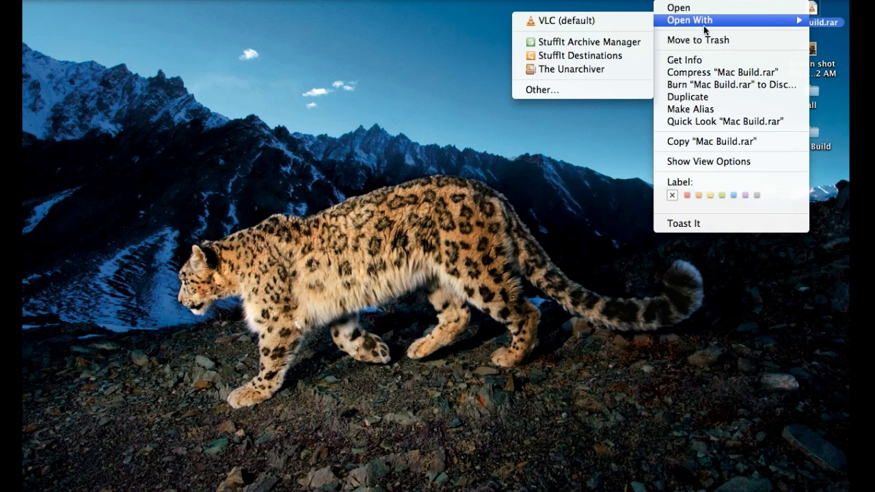
{"action": "left_click", "coordinate": [582, 68]}
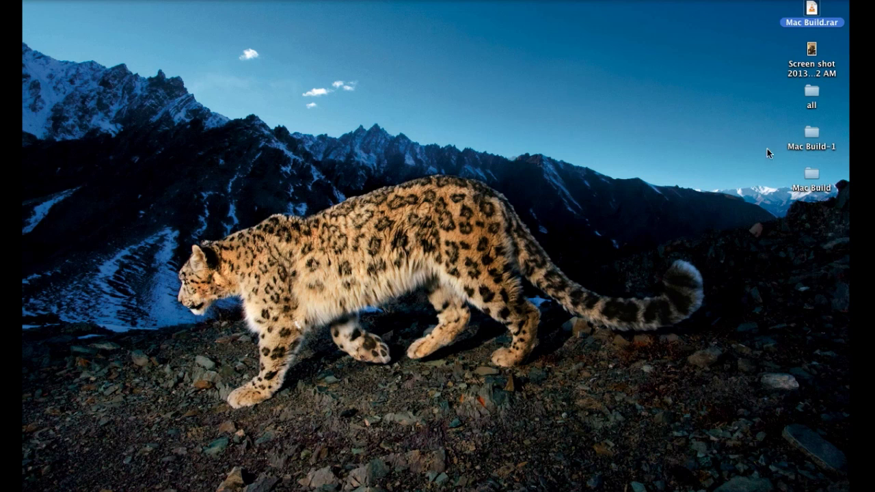
Open the Mac Build and Mac Build-1 folders in side-by-side windows.
{"action": "double_click", "coordinate": [811, 173]}
{"action": "left_click_drag", "start_coordinate": [482, 63], "coordinate": [320, 12]}
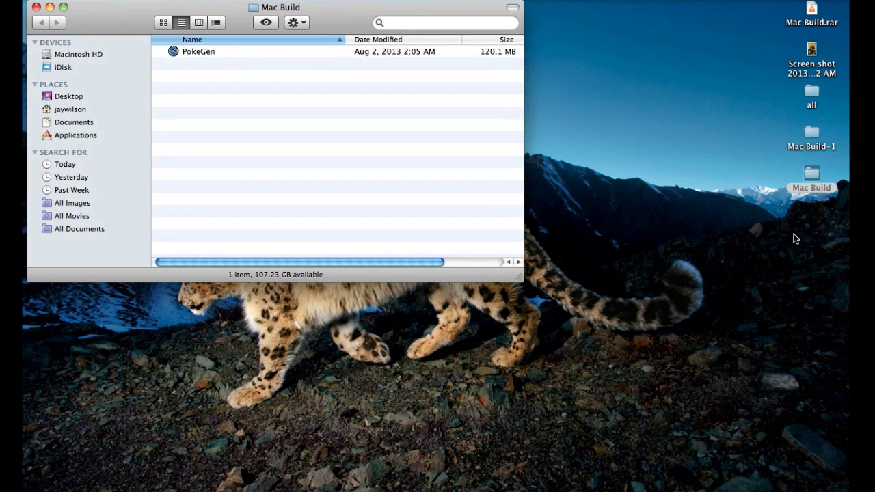
{"action": "double_click", "coordinate": [810, 130]}
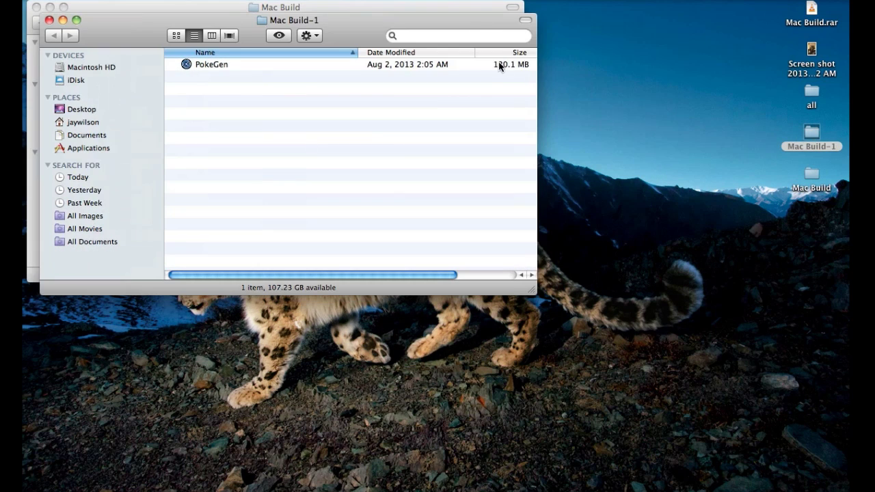
{"action": "left_click_drag", "start_coordinate": [454, 13], "coordinate": [758, 3]}
Show the package contents of the PokeGen app from Mac Build, placed on the left.
{"action": "left_click", "coordinate": [193, 67]}
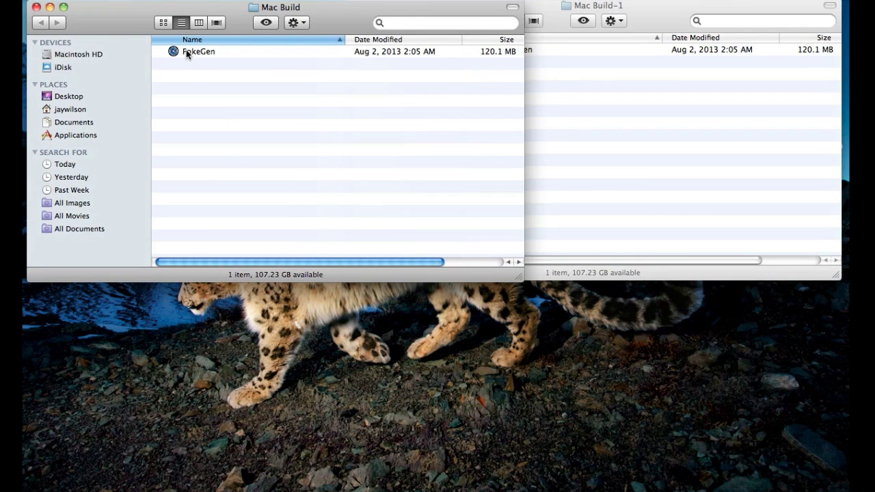
{"action": "right_click", "coordinate": [208, 54]}
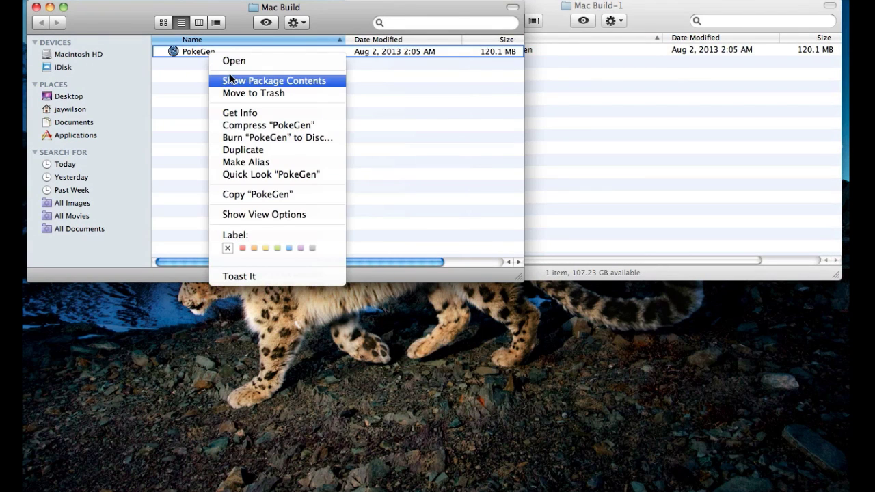
{"action": "left_click", "coordinate": [229, 75]}
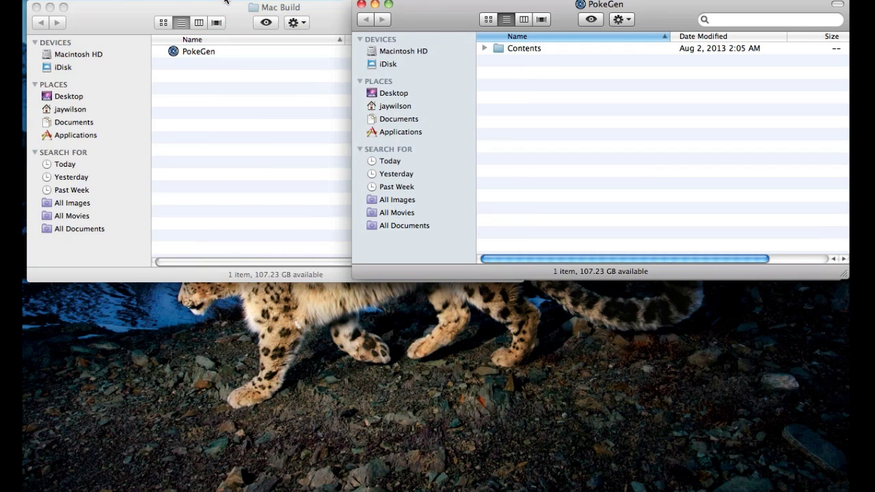
{"action": "left_click", "coordinate": [37, 7]}
{"action": "left_click_drag", "start_coordinate": [428, 4], "coordinate": [98, 5]}
Show the package contents of Mac Build-1's PokeGen app, placed on the right.
{"action": "left_click", "coordinate": [603, 134]}
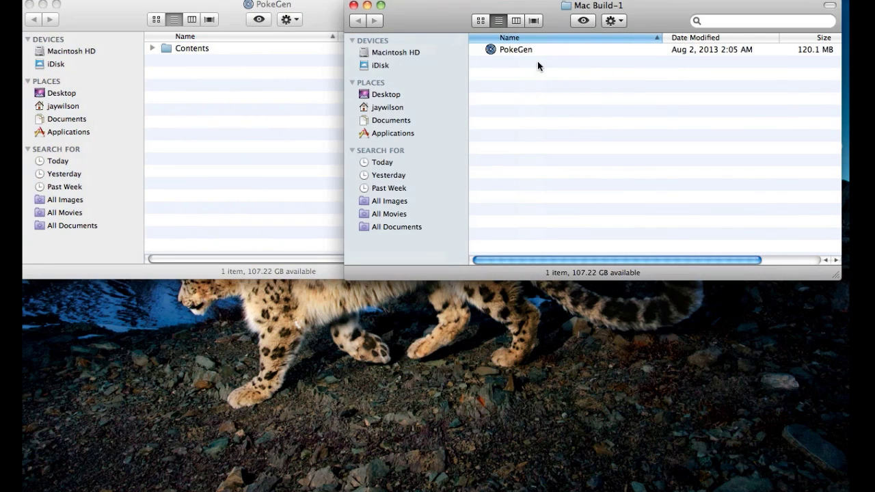
{"action": "right_click", "coordinate": [523, 51]}
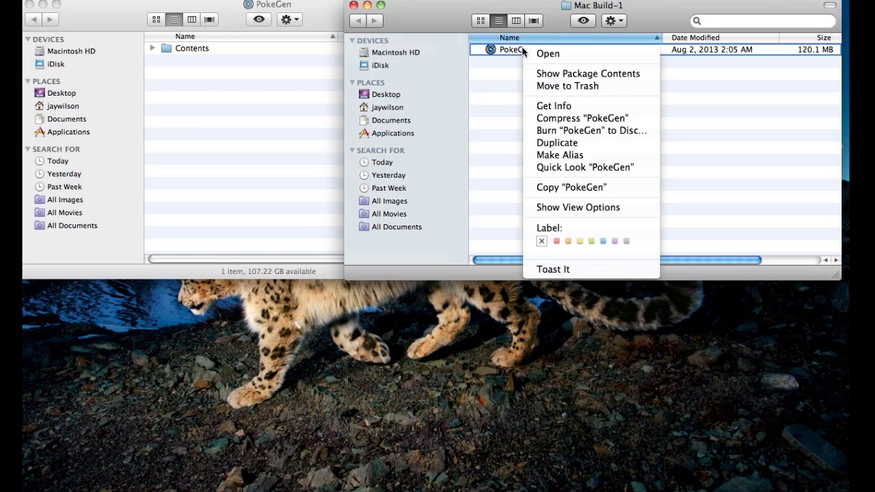
{"action": "left_click", "coordinate": [557, 74]}
{"action": "left_click", "coordinate": [666, 83]}
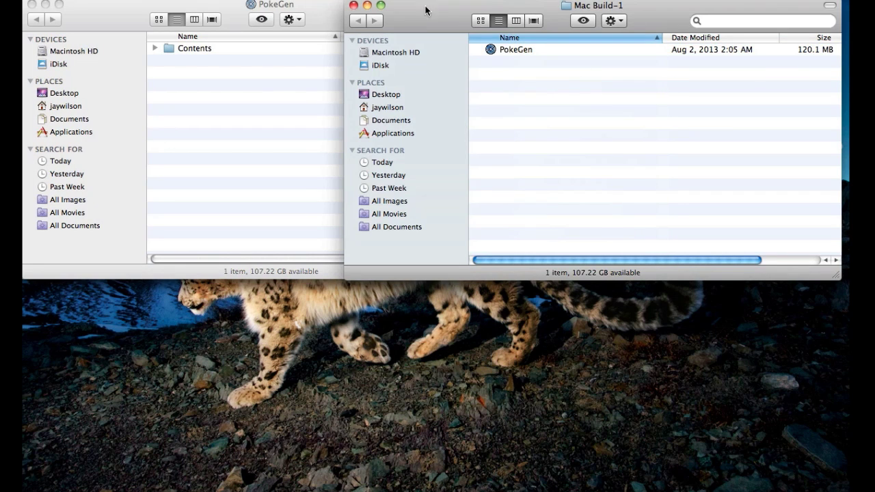
{"action": "left_click", "coordinate": [354, 6]}
{"action": "left_click_drag", "start_coordinate": [352, 7], "coordinate": [672, 7]}
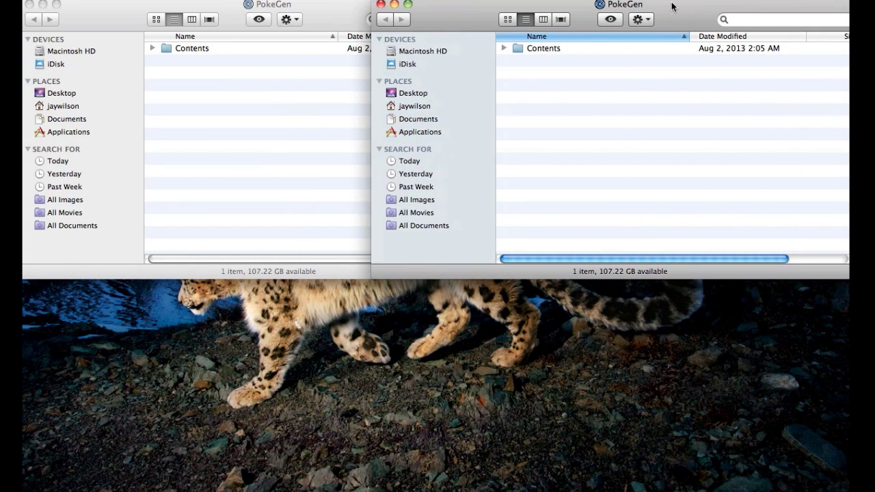
Open the Contents folder in both PokeGen packages and inspect each PkgInfo file.
{"action": "double_click", "coordinate": [202, 51]}
{"action": "left_click", "coordinate": [558, 112]}
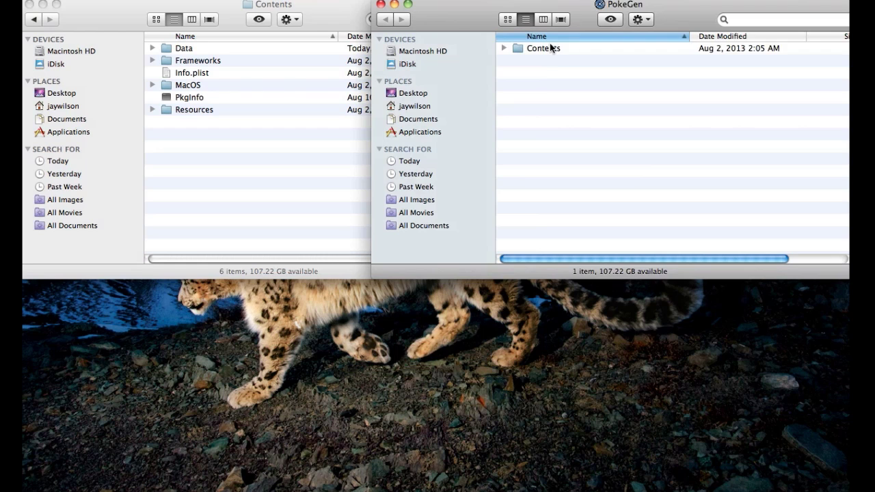
{"action": "double_click", "coordinate": [550, 47]}
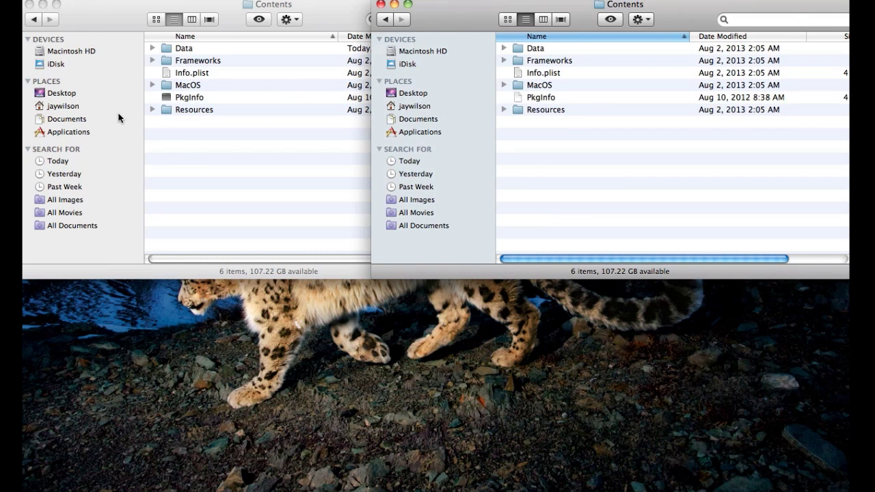
{"action": "left_click", "coordinate": [195, 164]}
{"action": "left_click", "coordinate": [194, 99]}
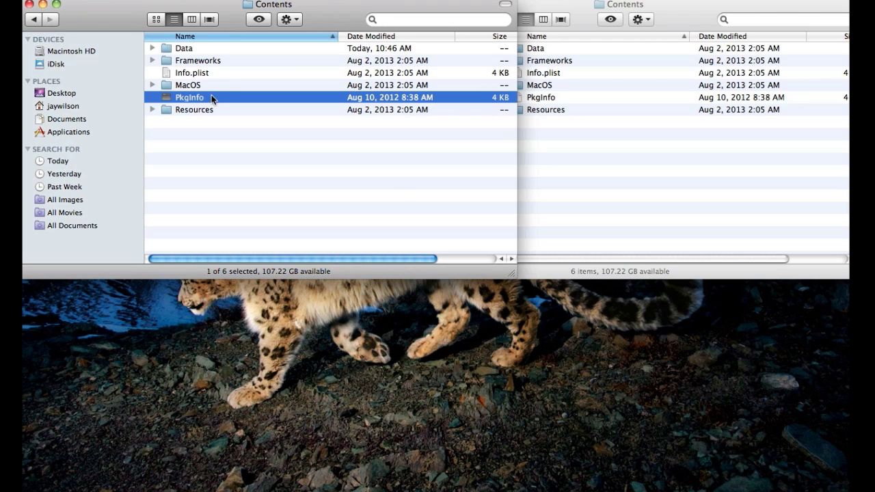
{"action": "left_click", "coordinate": [583, 126]}
{"action": "left_click", "coordinate": [557, 95]}
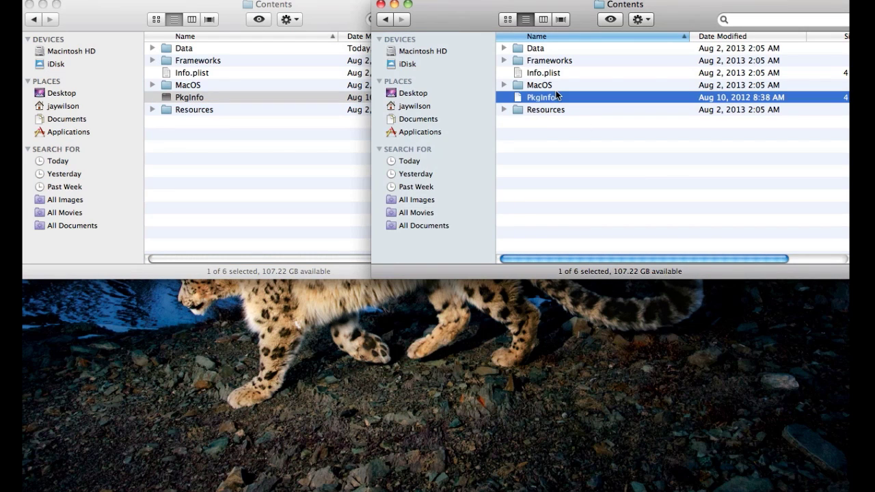
{"action": "left_click", "coordinate": [548, 147]}
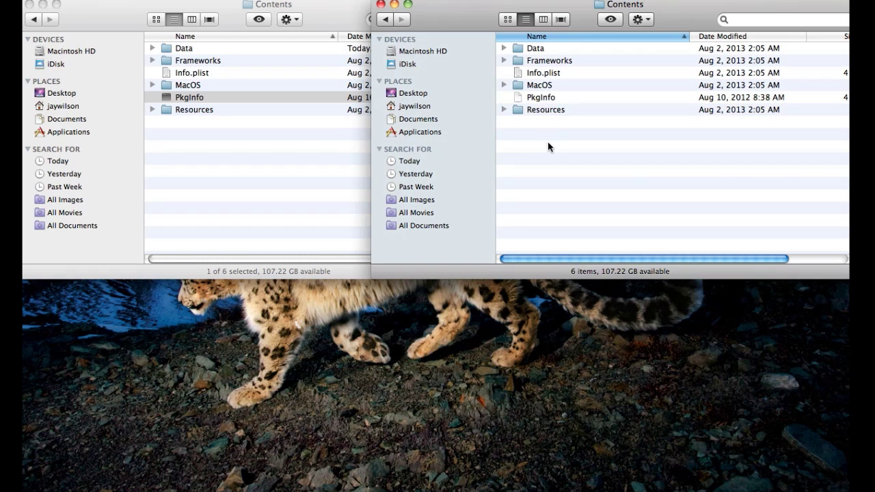
Compare both packages' Data folders, then return each window to its Contents folder.
{"action": "left_click", "coordinate": [296, 142]}
{"action": "double_click", "coordinate": [183, 48]}
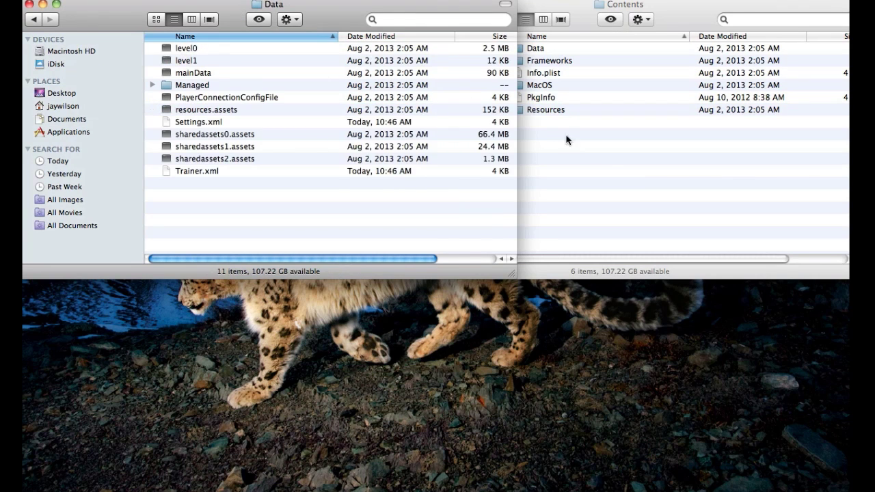
{"action": "left_click", "coordinate": [587, 154]}
{"action": "double_click", "coordinate": [546, 49]}
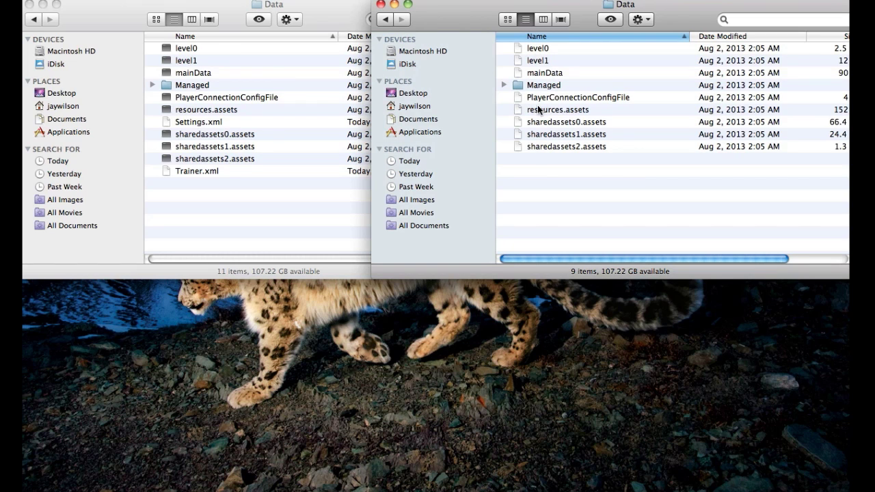
{"action": "left_click", "coordinate": [384, 20]}
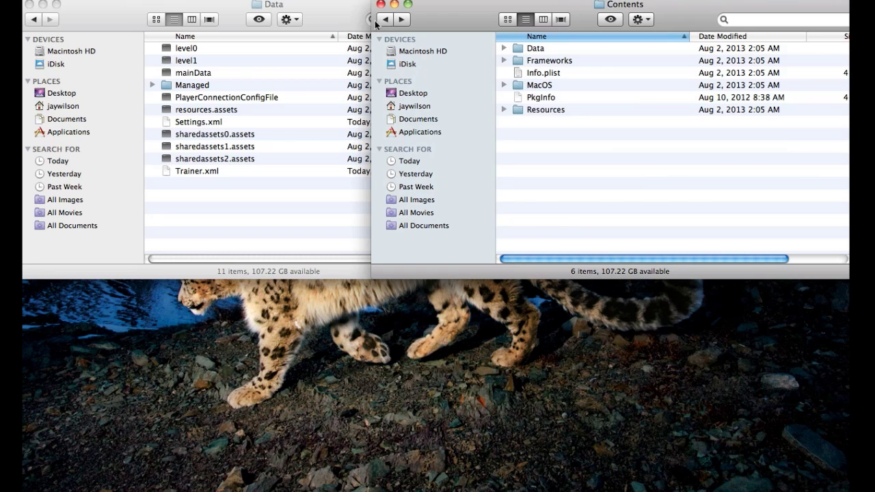
{"action": "left_click", "coordinate": [34, 23]}
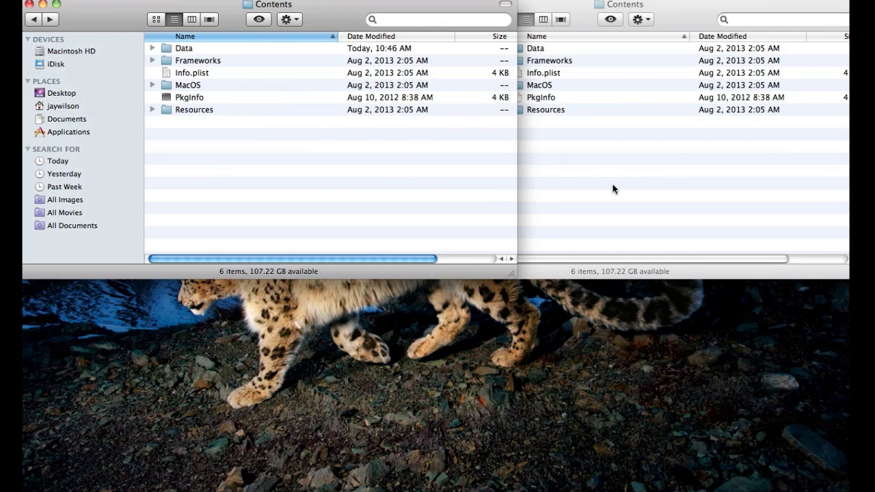
{"action": "left_click", "coordinate": [548, 260]}
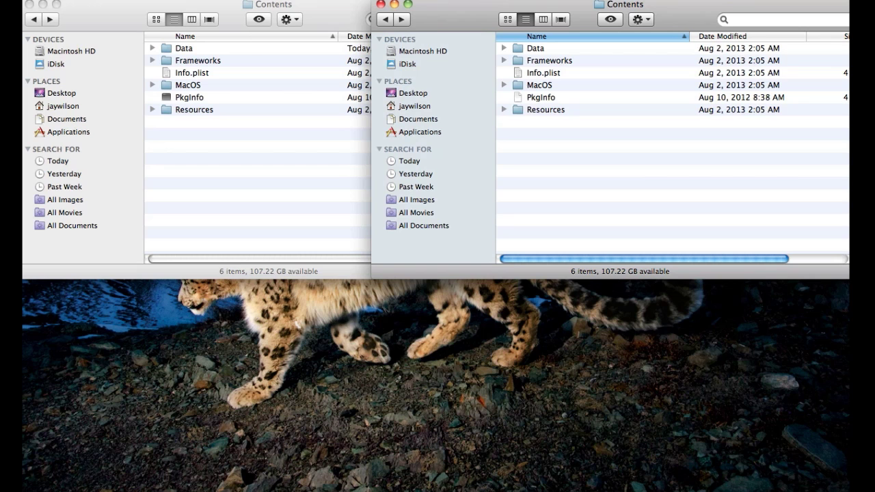
{"action": "left_click", "coordinate": [117, 0]}
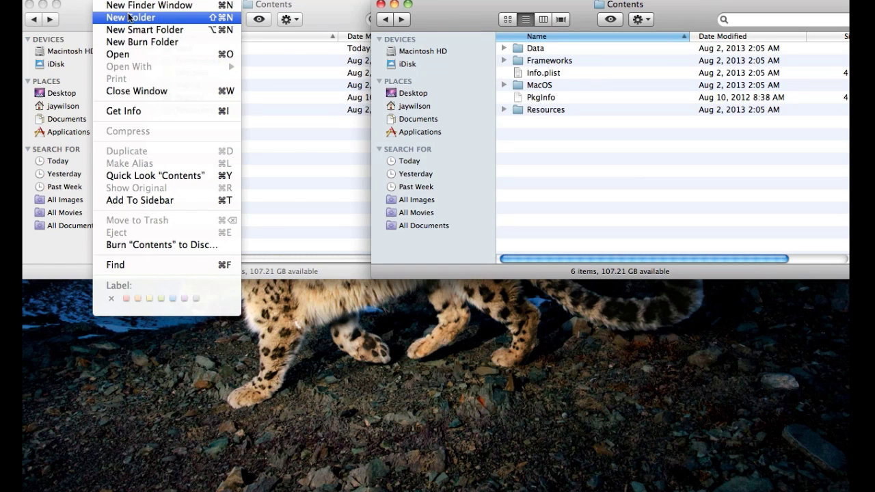
Search for Terminal, launch it, and move its window to the lower left.
{"action": "left_click", "coordinate": [130, 5]}
{"action": "left_click", "coordinate": [550, 47]}
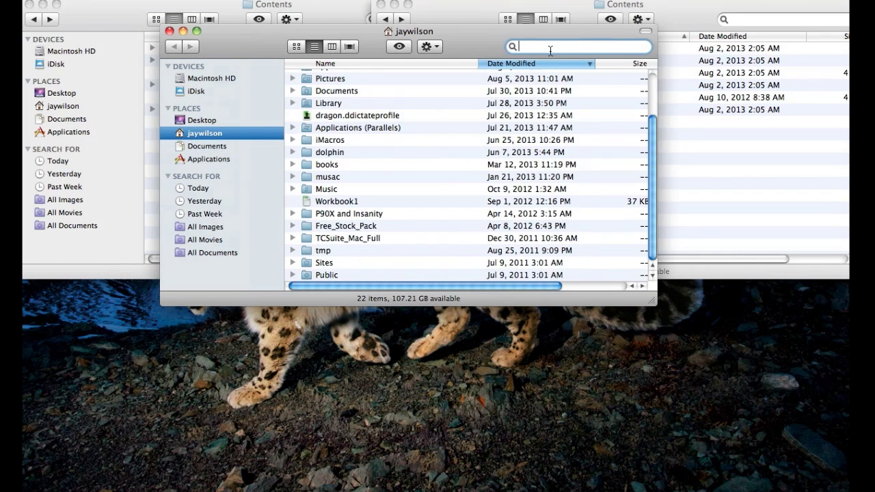
{"action": "type", "text": "terminal"}
{"action": "double_click", "coordinate": [378, 90]}
{"action": "left_click", "coordinate": [169, 30]}
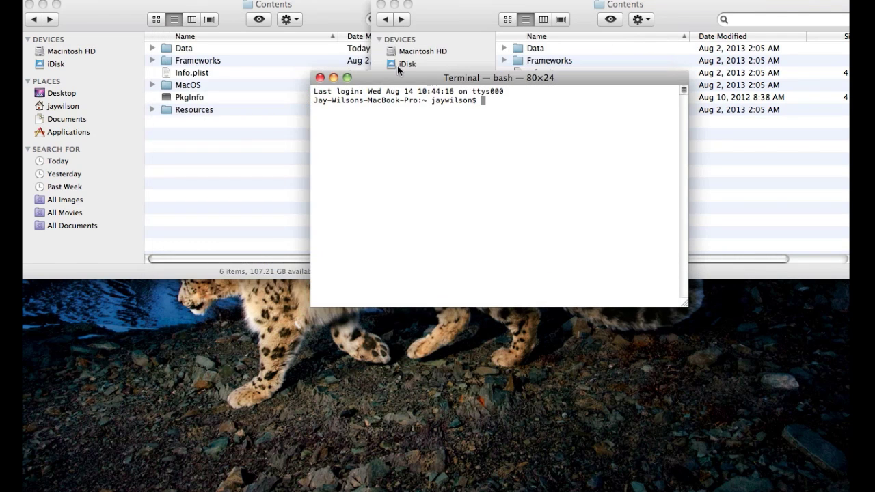
{"action": "left_click_drag", "start_coordinate": [397, 79], "coordinate": [262, 261]}
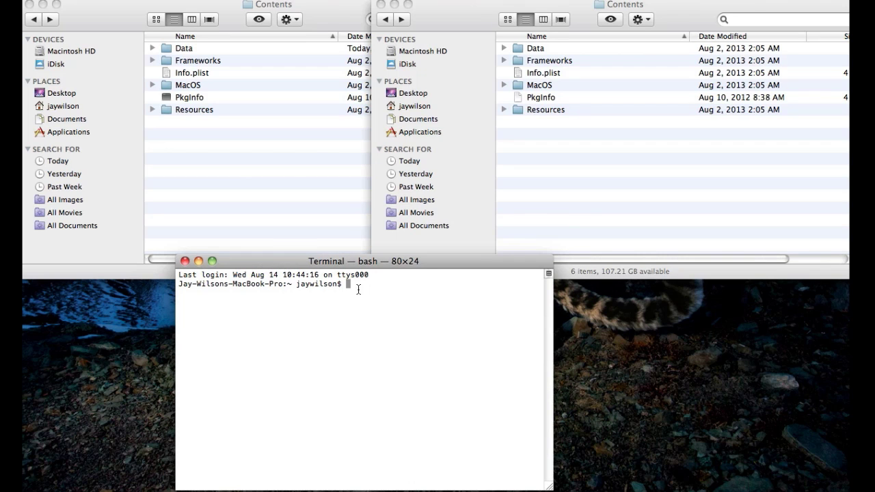
Run chmod +x on PokeGen.app's Contents/PkgInfo by dragging the file into Terminal.
{"action": "type", "text": "chmod +x"}
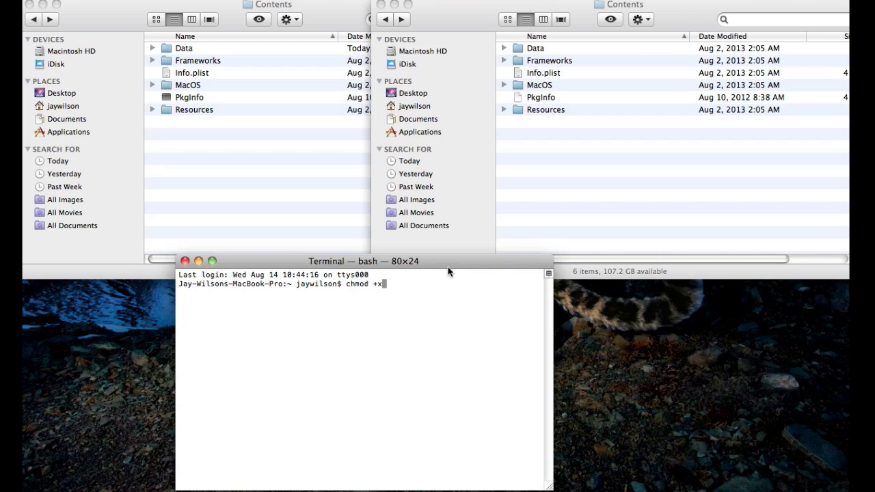
{"action": "left_click_drag", "start_coordinate": [425, 267], "coordinate": [425, 280]}
{"action": "key", "text": "BackSpace"}
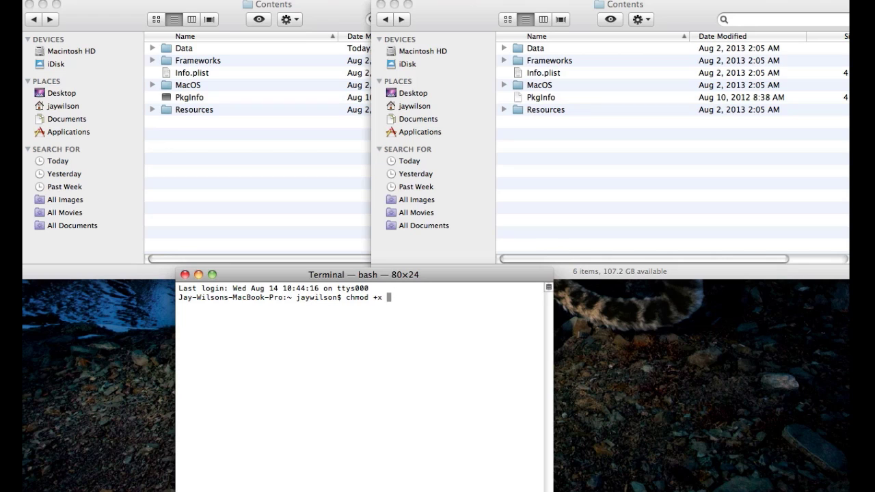
{"action": "left_click", "coordinate": [546, 161]}
{"action": "left_click_drag", "start_coordinate": [549, 99], "coordinate": [405, 300]}
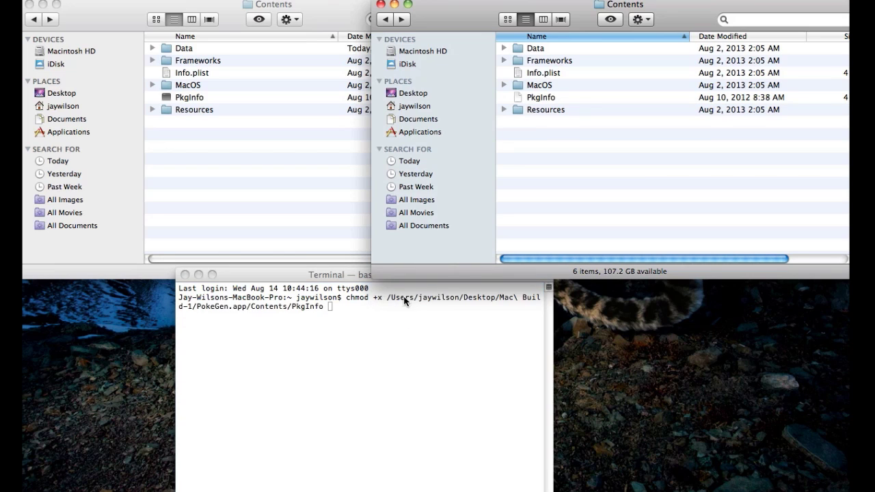
{"action": "left_click", "coordinate": [383, 312]}
{"action": "key", "text": "Return"}
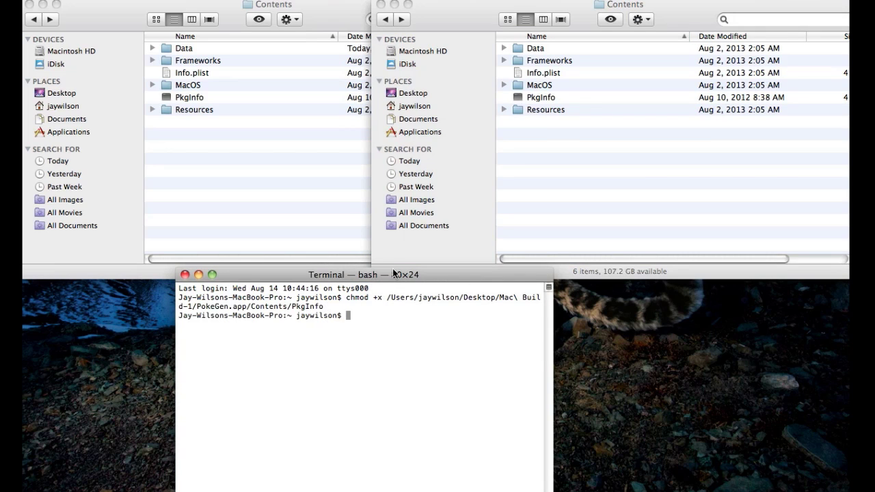
Run chmod +x on all nine items in Mac Build-1's PokeGen.app Data folder.
{"action": "double_click", "coordinate": [532, 49]}
{"action": "double_click", "coordinate": [179, 49]}
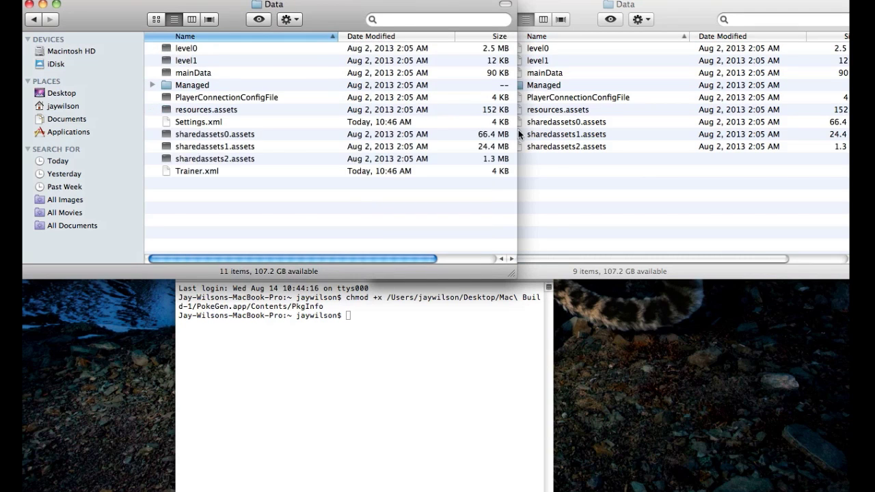
{"action": "left_click", "coordinate": [557, 164]}
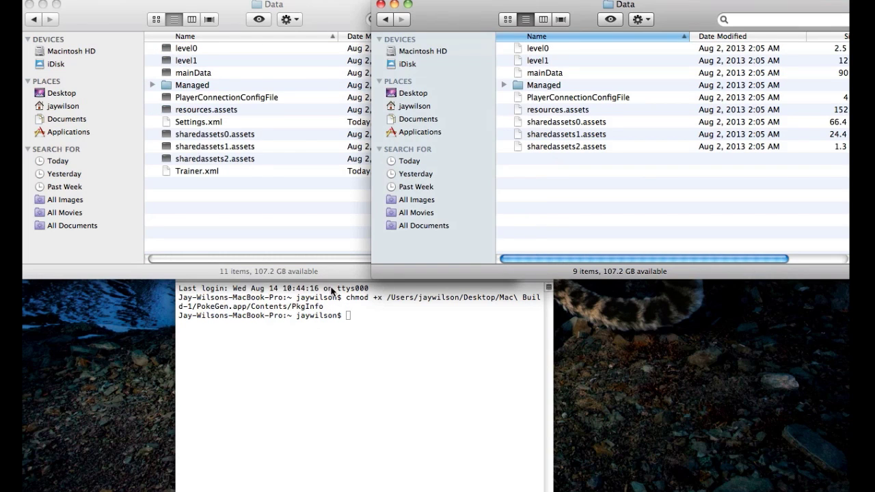
{"action": "left_click", "coordinate": [370, 314]}
{"action": "type", "text": "chmod +x"}
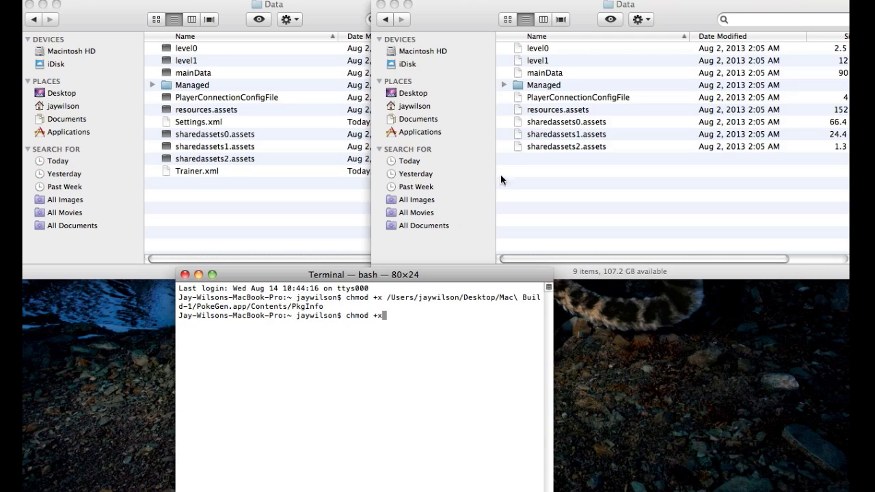
{"action": "left_click", "coordinate": [555, 50]}
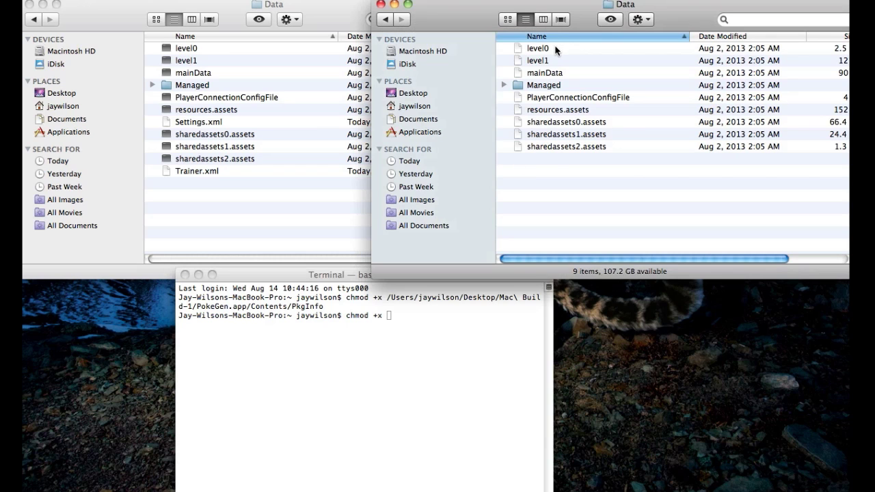
{"action": "left_click", "coordinate": [557, 149], "text": "shift"}
{"action": "left_click_drag", "start_coordinate": [556, 106], "coordinate": [396, 337]}
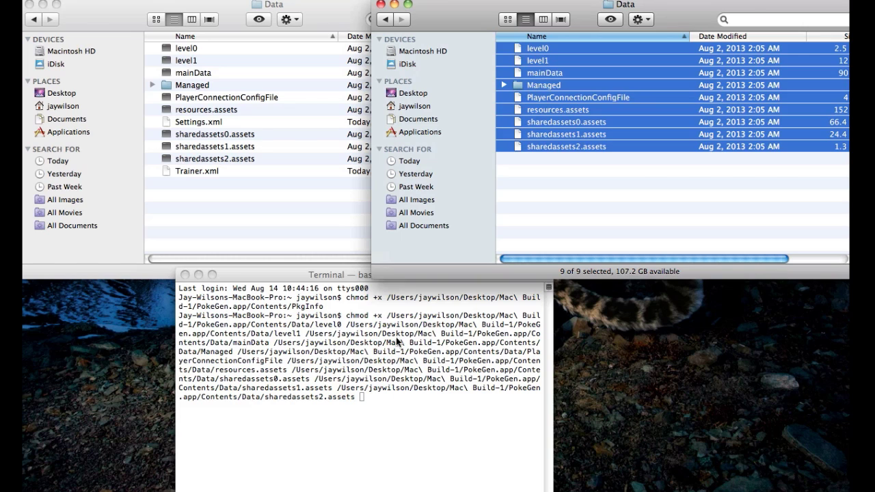
{"action": "left_click", "coordinate": [393, 404]}
{"action": "key", "text": "Return"}
Navigate both Finder windows into Data/Managed/etc/mono.
{"action": "left_click", "coordinate": [595, 208]}
{"action": "left_click", "coordinate": [557, 185]}
{"action": "double_click", "coordinate": [547, 85]}
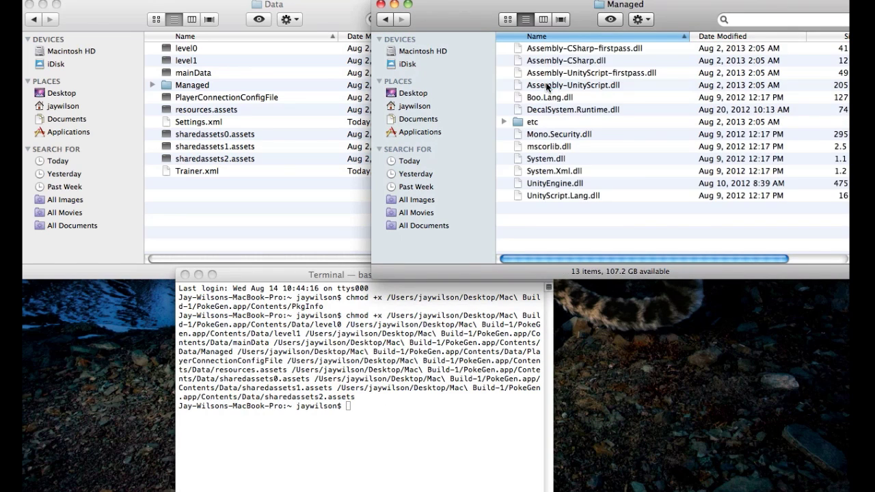
{"action": "left_click", "coordinate": [267, 215]}
{"action": "double_click", "coordinate": [192, 84]}
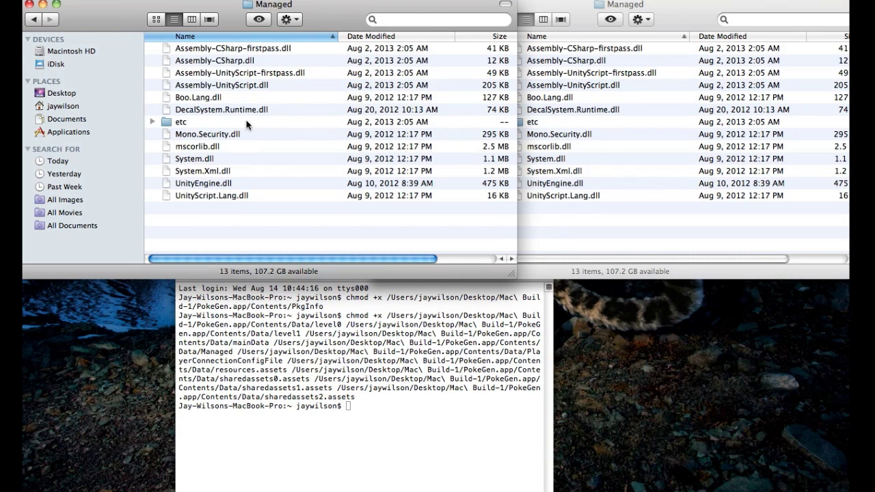
{"action": "double_click", "coordinate": [205, 122]}
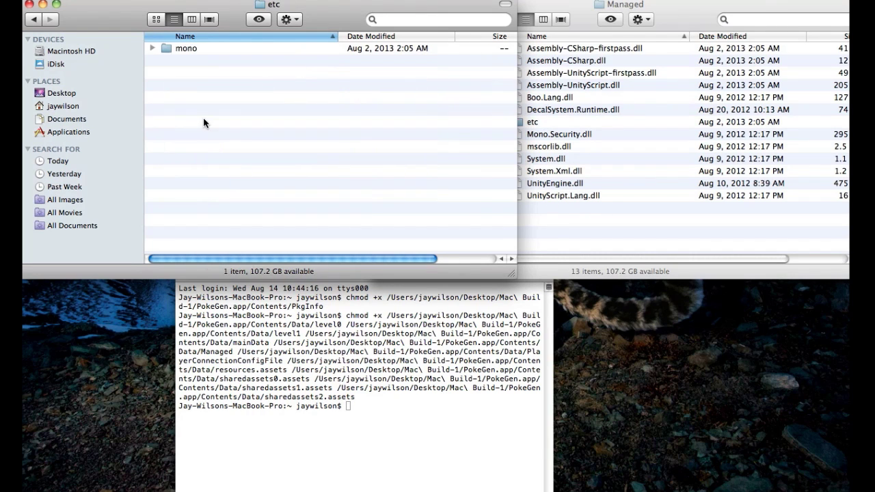
{"action": "double_click", "coordinate": [196, 49]}
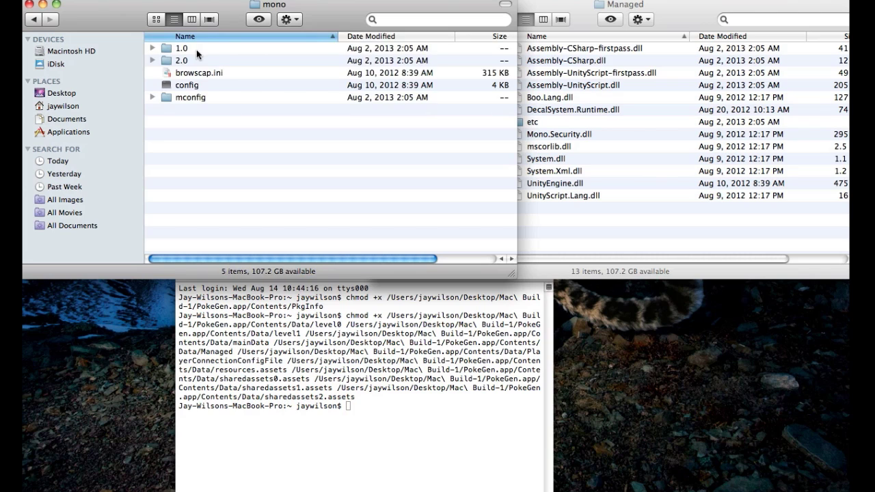
{"action": "double_click", "coordinate": [550, 122]}
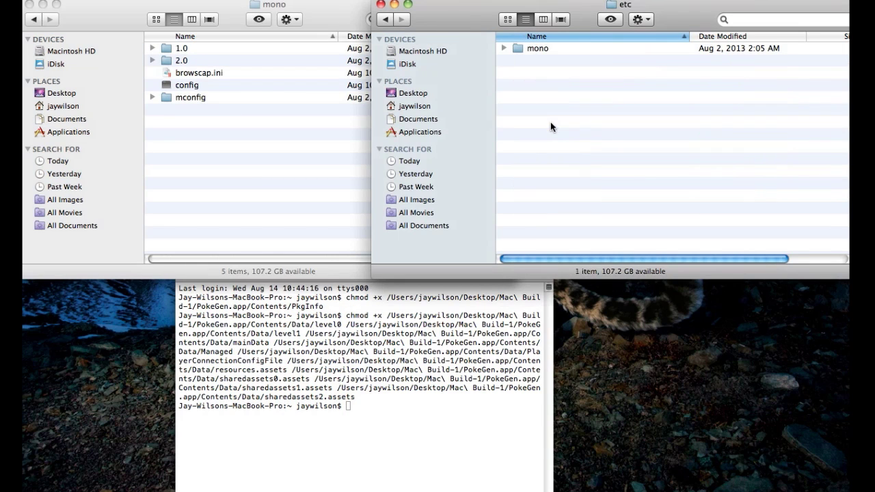
{"action": "double_click", "coordinate": [539, 49]}
Run chmod +x on the mono config file.
{"action": "left_click", "coordinate": [406, 412]}
{"action": "type", "text": "chmod +x"}
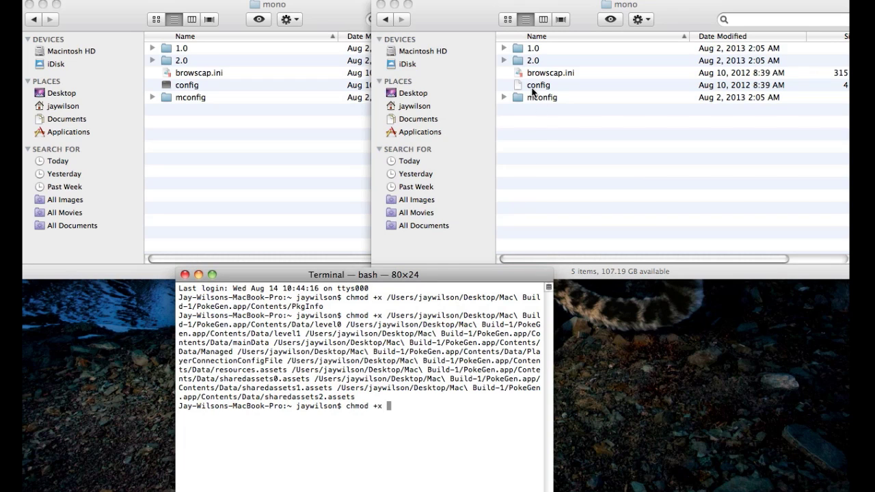
{"action": "left_click_drag", "start_coordinate": [532, 92], "coordinate": [410, 406]}
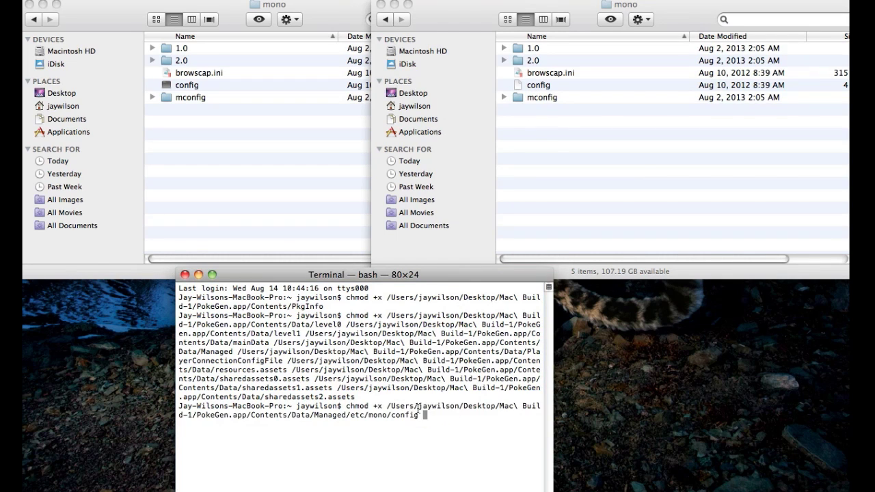
{"action": "key", "text": "Return"}
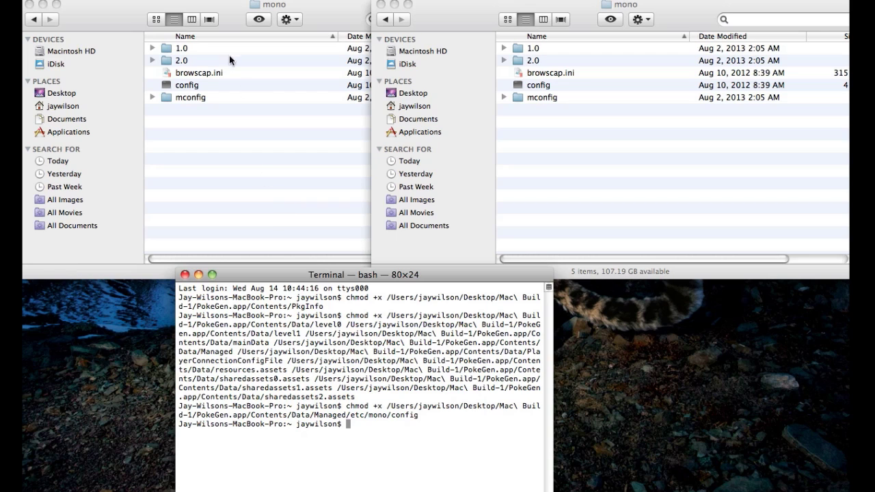
Open mono's 2.0 folder in both windows and run chmod +x on settings.map.
{"action": "double_click", "coordinate": [189, 50]}
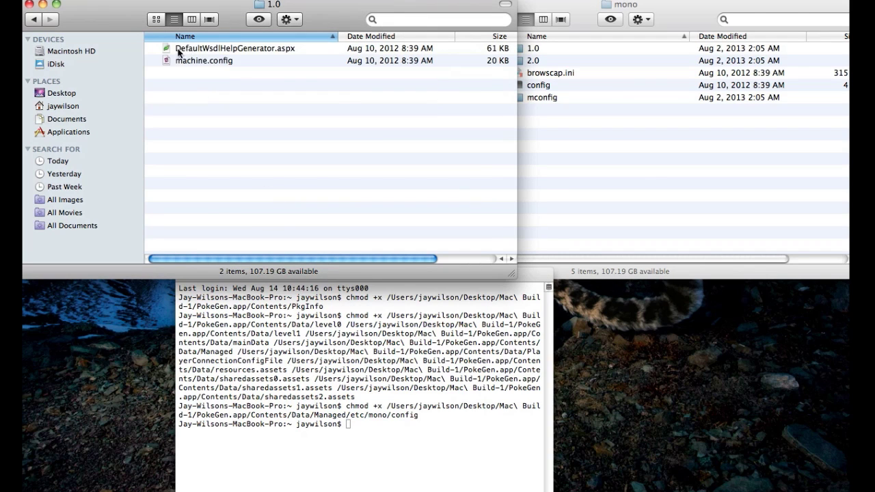
{"action": "left_click", "coordinate": [34, 19]}
{"action": "double_click", "coordinate": [176, 60]}
{"action": "left_click", "coordinate": [594, 181]}
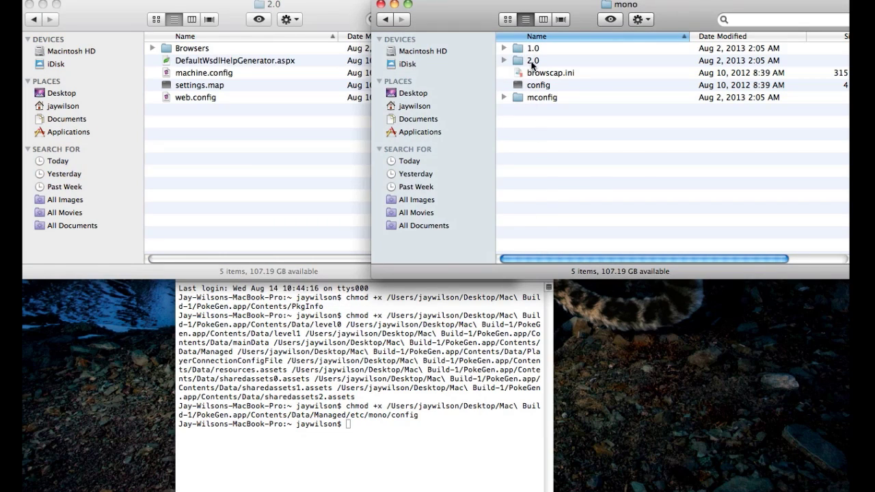
{"action": "double_click", "coordinate": [532, 61]}
{"action": "left_click", "coordinate": [405, 419]}
{"action": "type", "text": "chmod +x"}
{"action": "left_click_drag", "start_coordinate": [557, 84], "coordinate": [410, 427]}
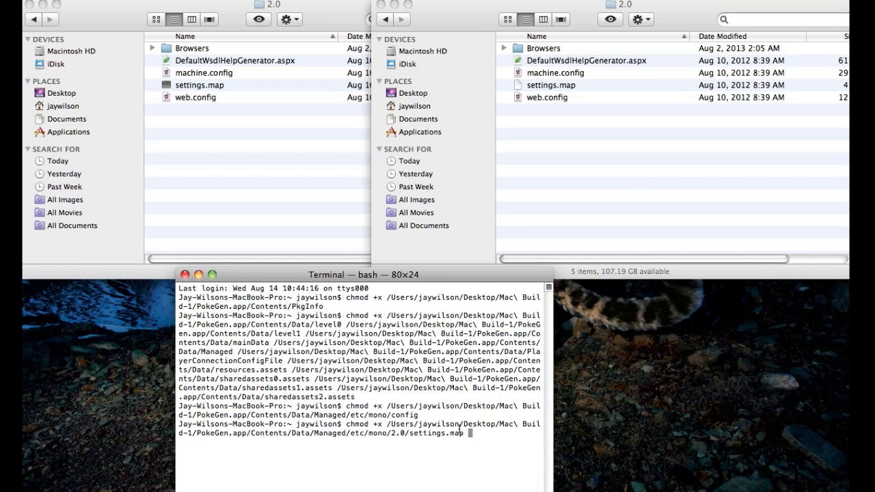
{"action": "key", "text": "Return"}
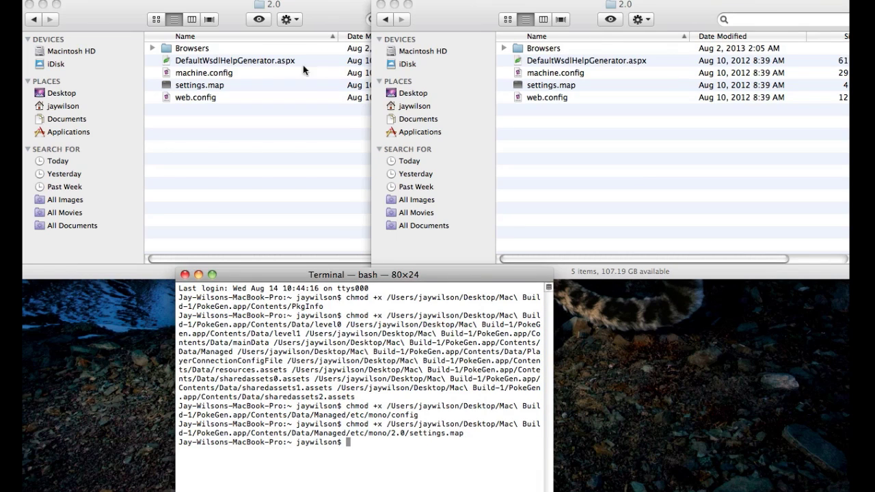
Open the Browsers folder in both windows and run chmod +x on Compat.browser.
{"action": "double_click", "coordinate": [220, 49]}
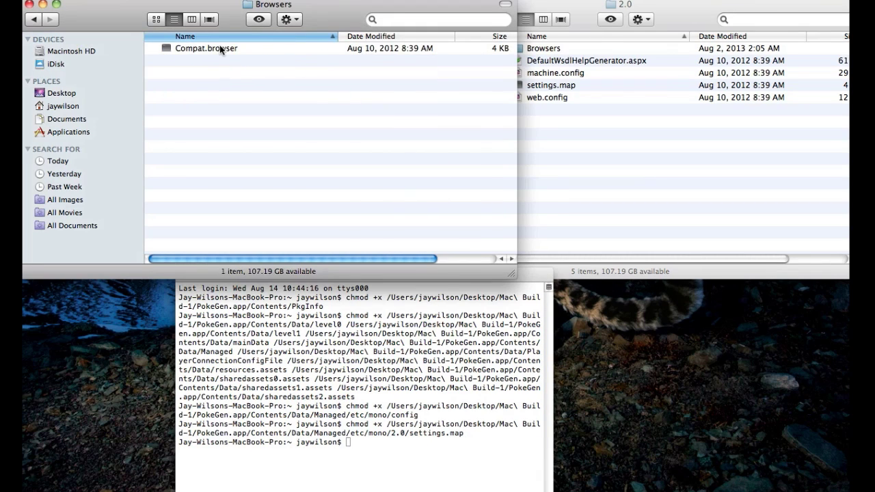
{"action": "double_click", "coordinate": [568, 51]}
{"action": "left_click", "coordinate": [365, 442]}
{"action": "type", "text": "chmod +x"}
{"action": "left_click_drag", "start_coordinate": [565, 48], "coordinate": [398, 444]}
{"action": "key", "text": "Return"}
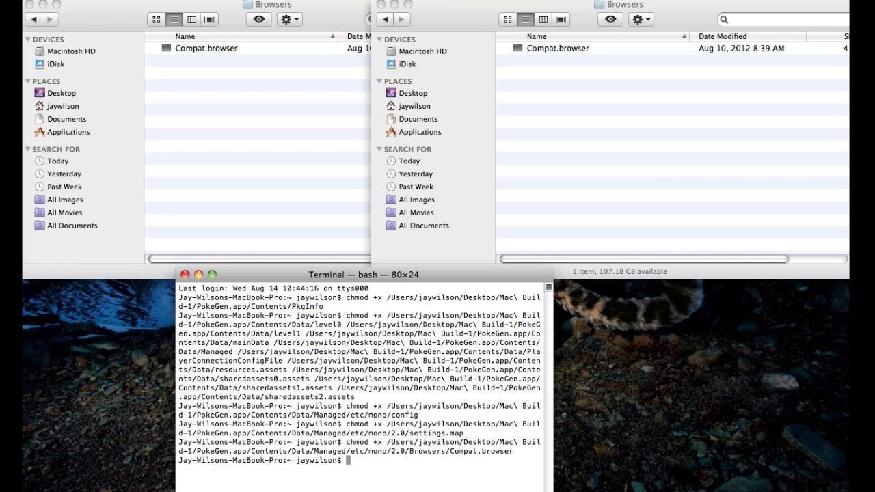
{"action": "left_click", "coordinate": [194, 210]}
Navigate both Finder windows from the mono and mconfig subfolders back up to PokeGen's Contents folder.
{"action": "left_click", "coordinate": [33, 19]}
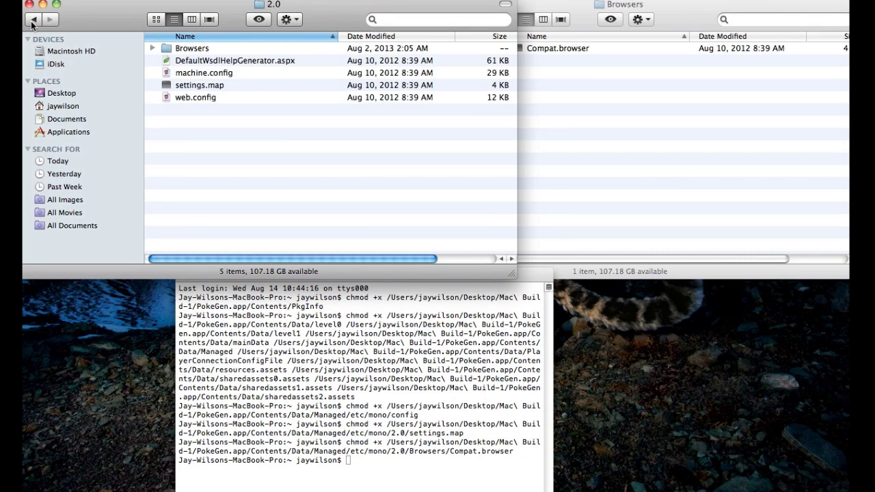
{"action": "left_click", "coordinate": [33, 20]}
{"action": "double_click", "coordinate": [179, 97]}
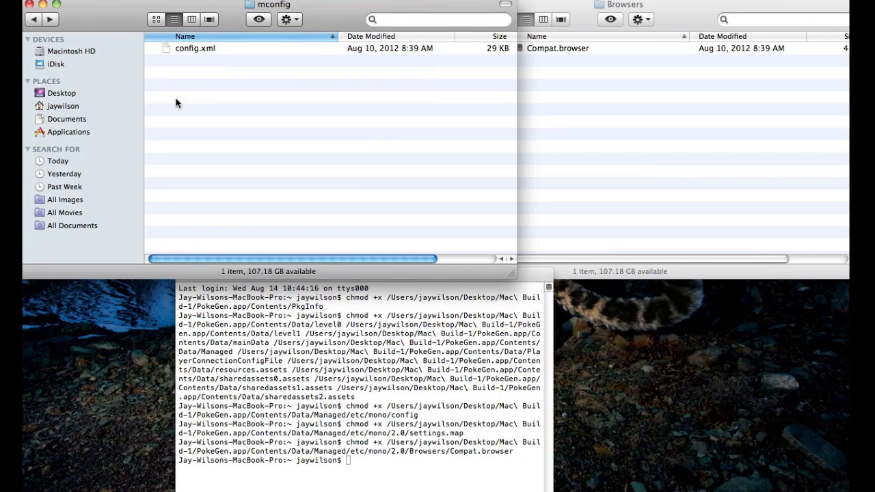
{"action": "left_click", "coordinate": [33, 20]}
{"action": "left_click", "coordinate": [33, 19]}
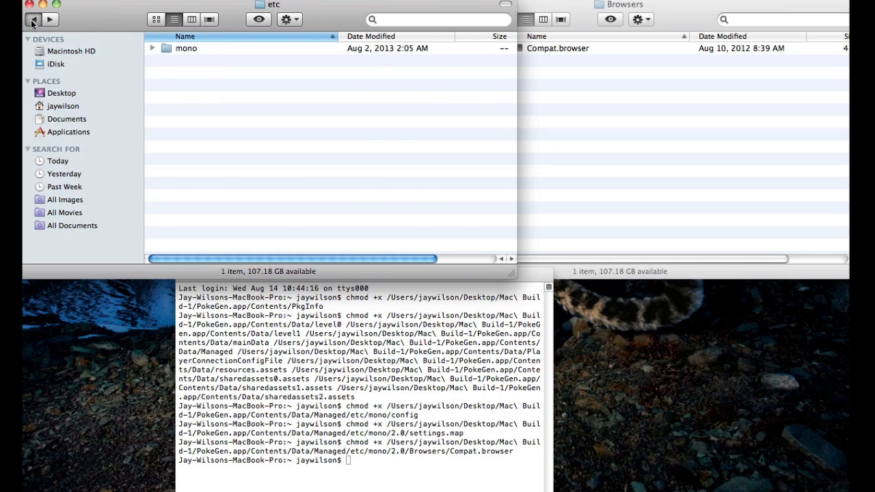
{"action": "left_click", "coordinate": [33, 20]}
{"action": "left_click", "coordinate": [33, 21]}
{"action": "left_click", "coordinate": [33, 21]}
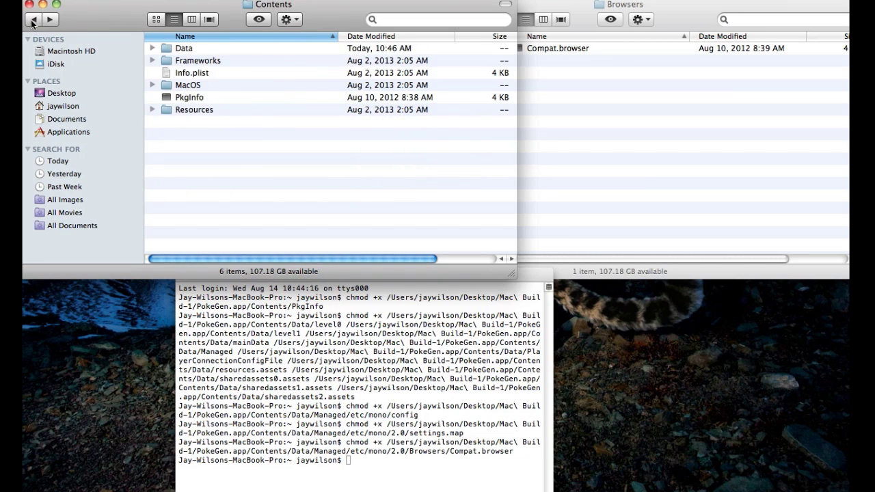
{"action": "left_click", "coordinate": [597, 107]}
{"action": "left_click", "coordinate": [380, 22]}
{"action": "left_click", "coordinate": [381, 22]}
{"action": "left_click", "coordinate": [380, 23]}
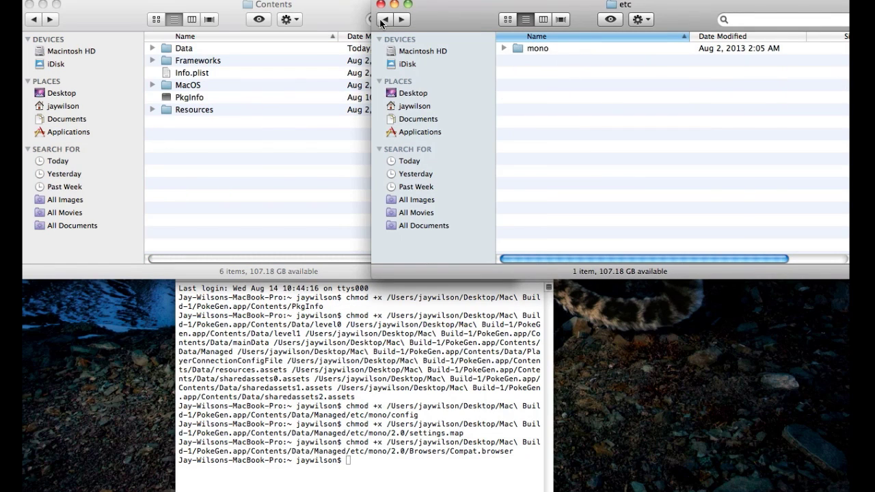
{"action": "left_click", "coordinate": [380, 22]}
{"action": "left_click", "coordinate": [380, 22]}
{"action": "left_click", "coordinate": [380, 23]}
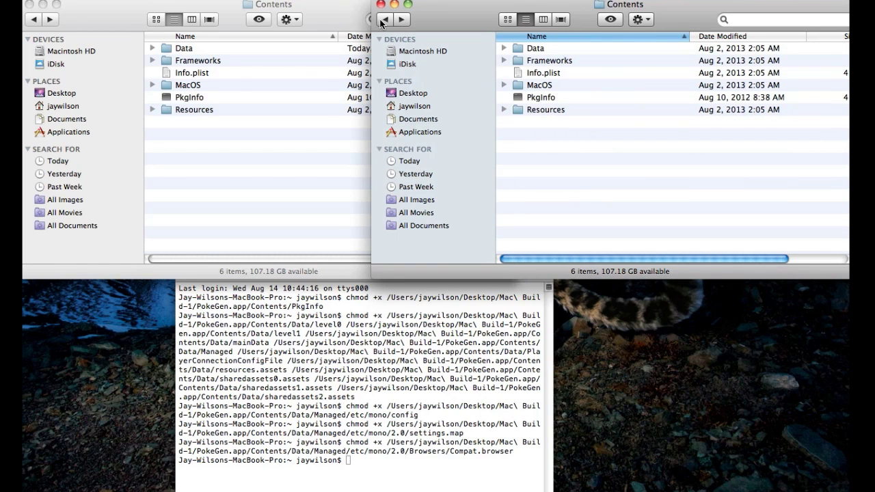
Look through Frameworks/MonoEmbedRuntime/osx, then show Contents/MacOS in both Finder windows.
{"action": "left_click", "coordinate": [214, 151]}
{"action": "double_click", "coordinate": [196, 63]}
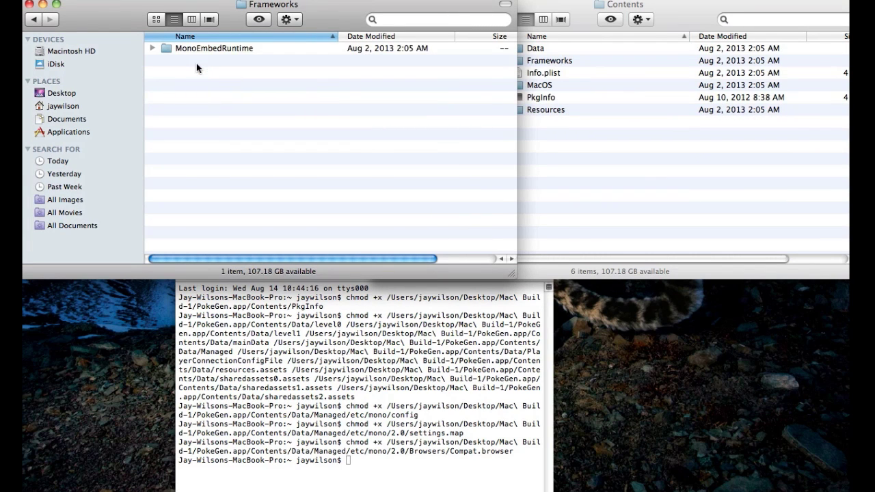
{"action": "double_click", "coordinate": [184, 47]}
{"action": "double_click", "coordinate": [184, 47]}
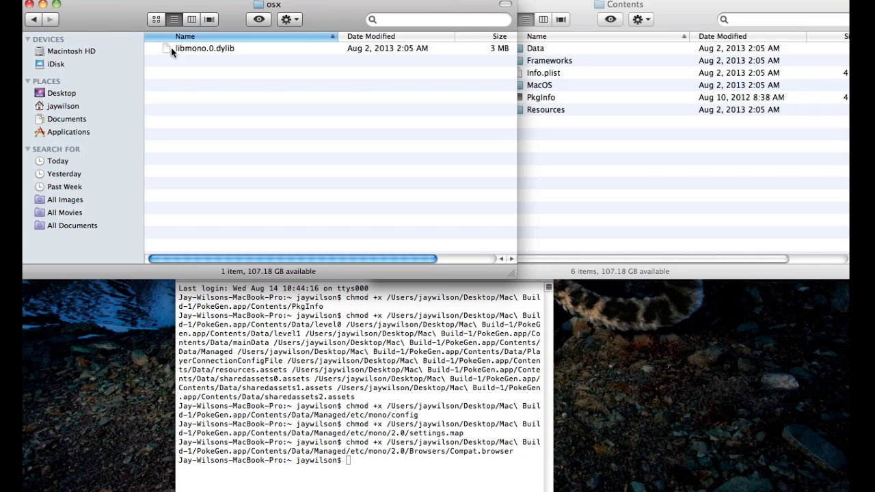
{"action": "left_click", "coordinate": [32, 20]}
{"action": "left_click", "coordinate": [33, 21]}
{"action": "left_click", "coordinate": [33, 21]}
{"action": "left_click", "coordinate": [33, 20]}
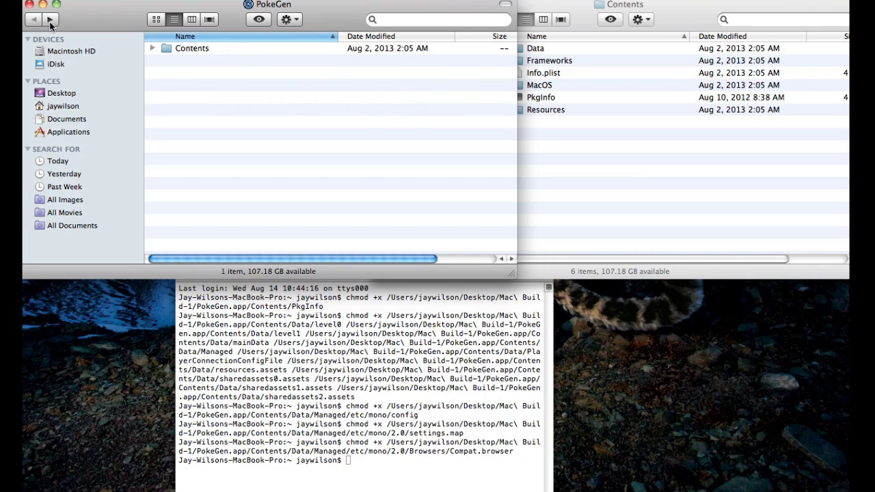
{"action": "left_click", "coordinate": [49, 20]}
{"action": "double_click", "coordinate": [183, 85]}
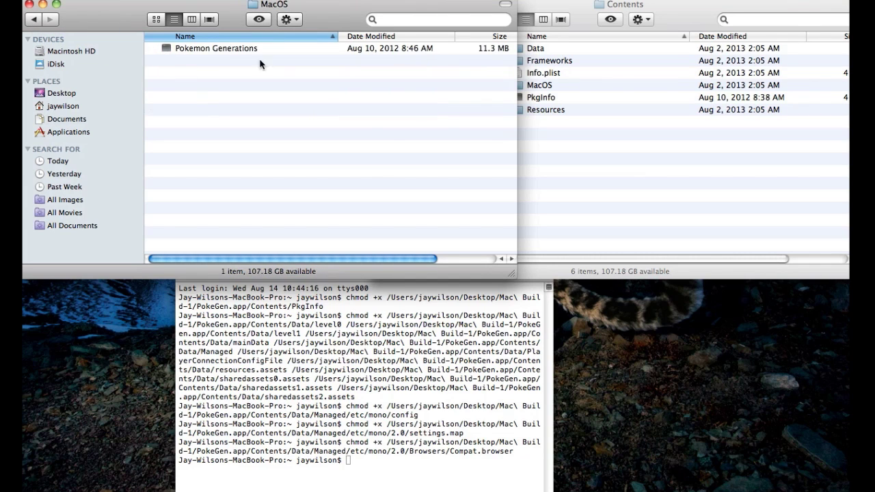
{"action": "left_click", "coordinate": [570, 154]}
{"action": "double_click", "coordinate": [545, 86]}
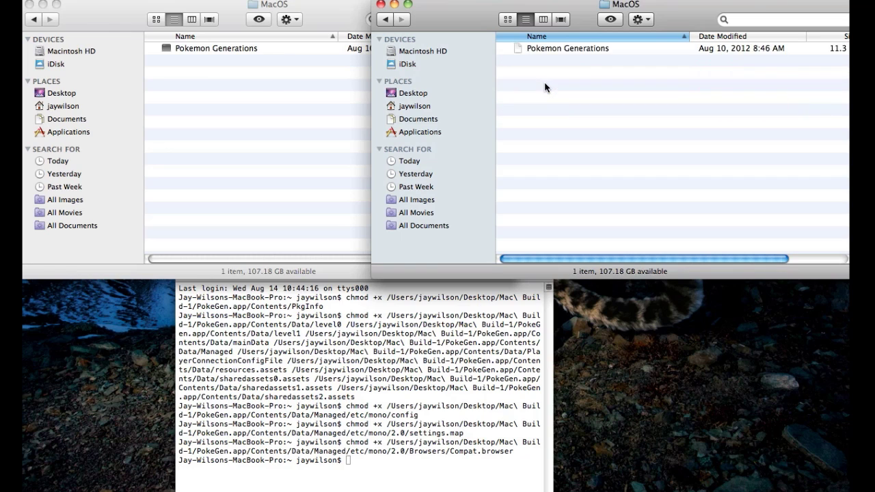
Run chmod +x on Pokemon Generations in Terminal, then return Finder to Contents.
{"action": "left_click", "coordinate": [394, 466]}
{"action": "type", "text": "chmod +x"}
{"action": "left_click_drag", "start_coordinate": [551, 49], "coordinate": [402, 466]}
{"action": "key", "text": "Return"}
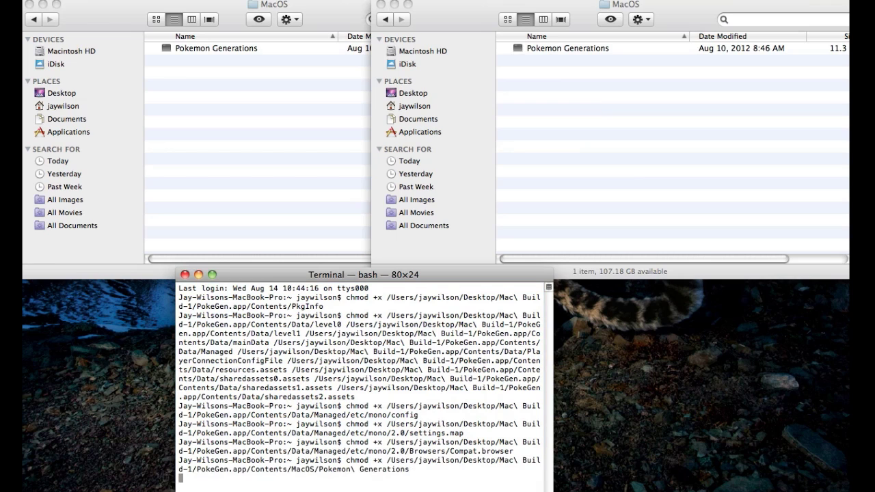
{"action": "left_click", "coordinate": [288, 179]}
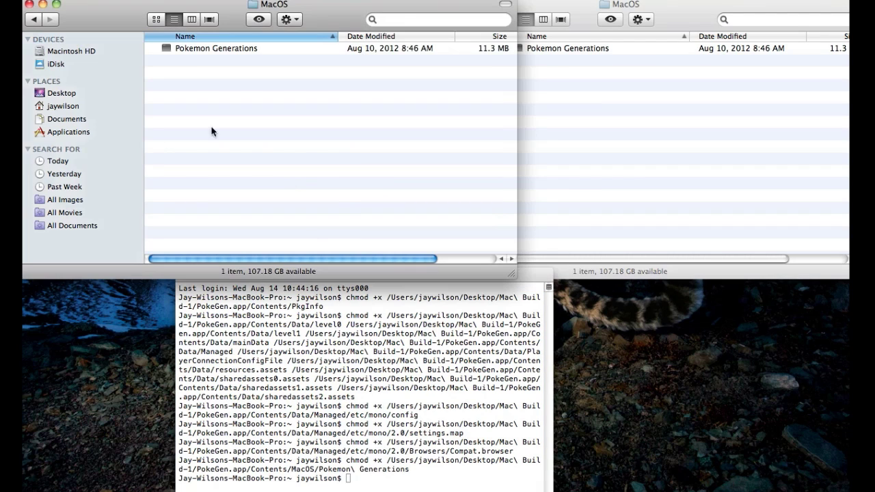
{"action": "left_click", "coordinate": [35, 20]}
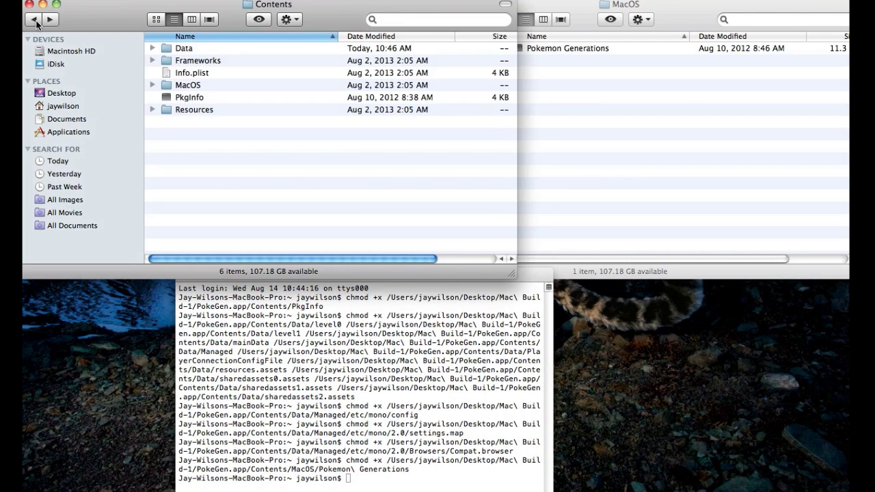
Show PokeGen's Contents/Resources folder in both Finder windows.
{"action": "double_click", "coordinate": [207, 111]}
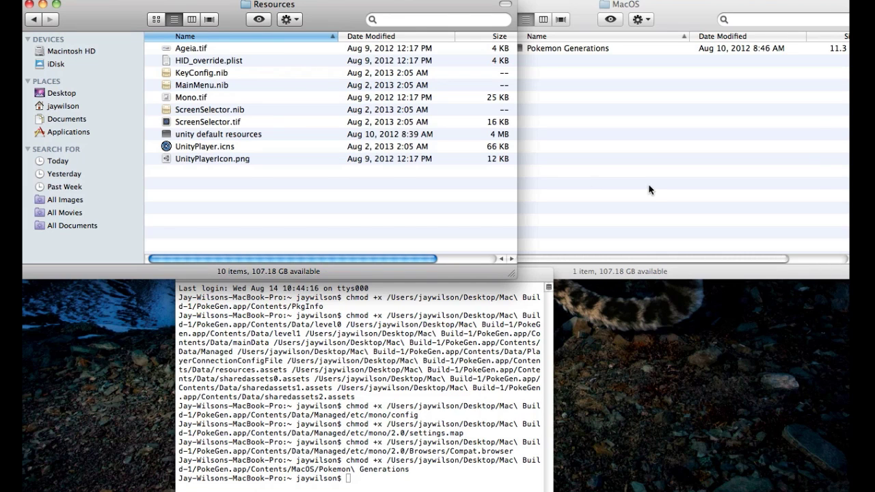
{"action": "left_click", "coordinate": [649, 190]}
{"action": "left_click", "coordinate": [385, 22]}
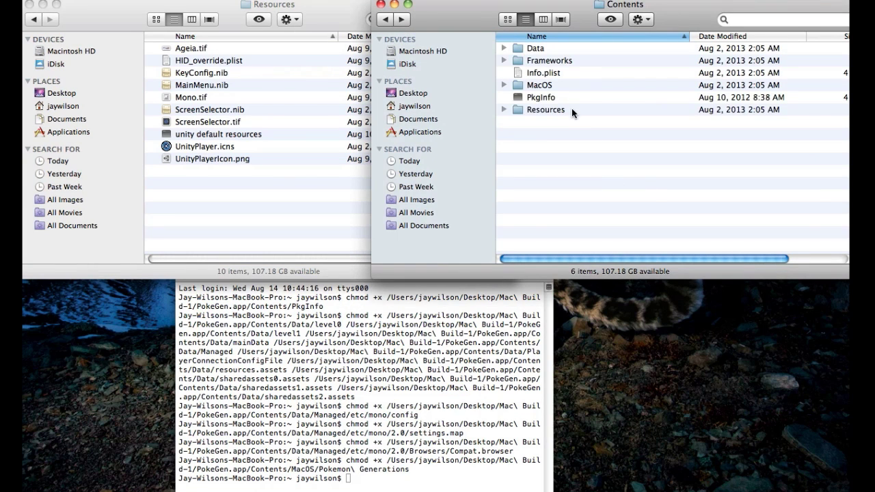
{"action": "double_click", "coordinate": [572, 108]}
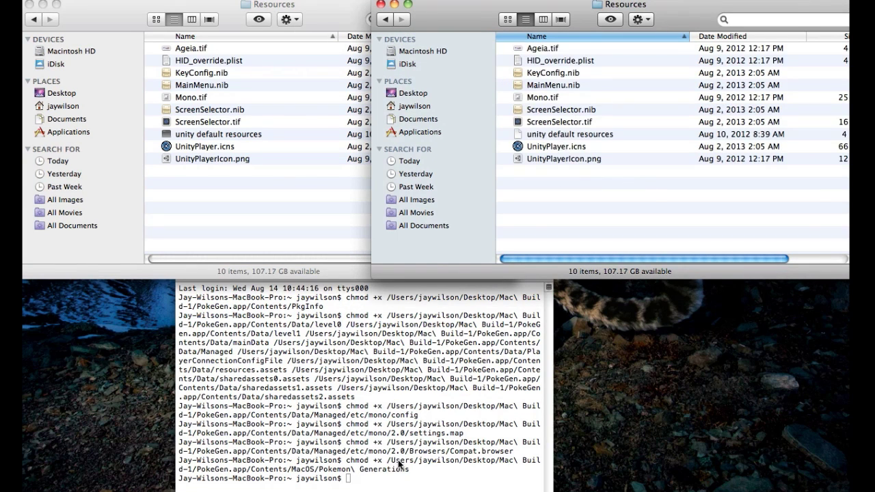
Make 'unity default resources' executable with chmod +x, then close the Terminal window.
{"action": "left_click", "coordinate": [396, 482]}
{"action": "type", "text": "chmod +x"}
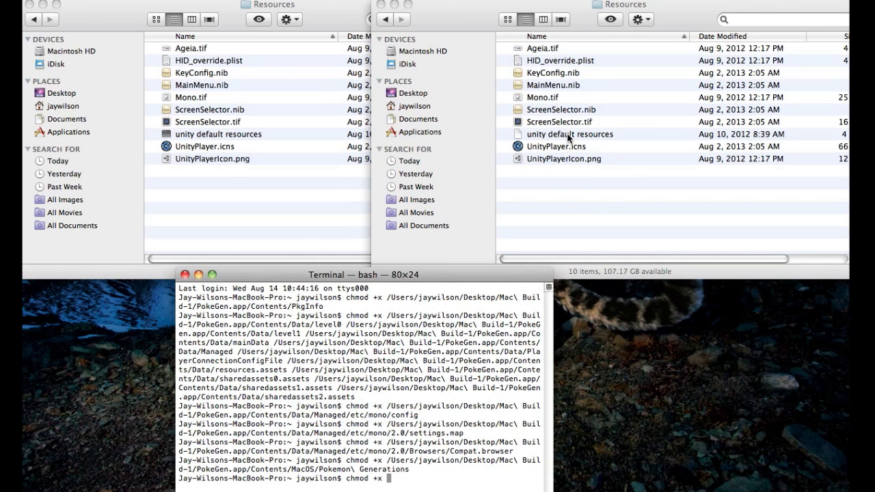
{"action": "left_click_drag", "start_coordinate": [566, 141], "coordinate": [429, 481]}
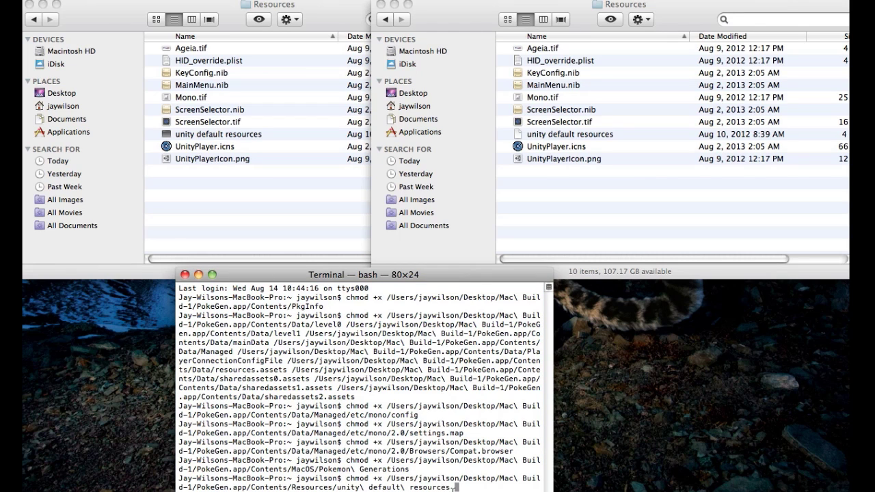
{"action": "key", "text": "Return"}
{"action": "left_click", "coordinate": [184, 274]}
Close the extra Finder windows, including the PokeGen package window.
{"action": "left_click", "coordinate": [29, 4]}
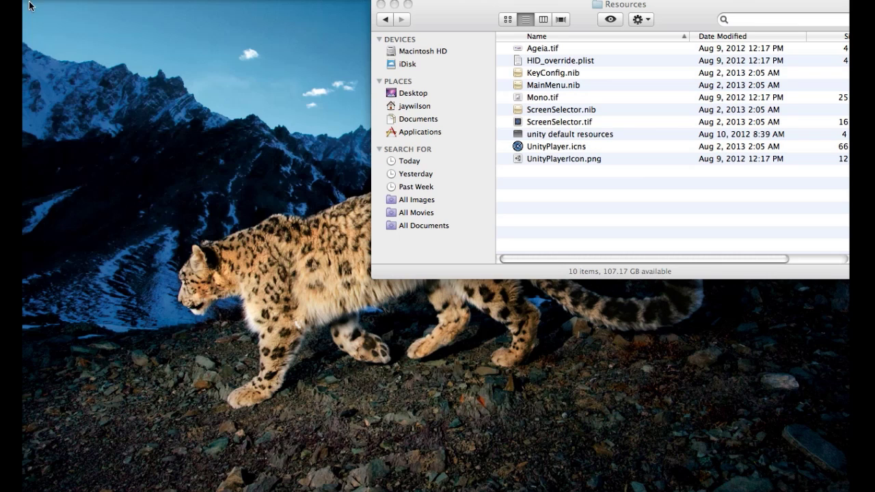
{"action": "left_click_drag", "start_coordinate": [428, 5], "coordinate": [242, 48]}
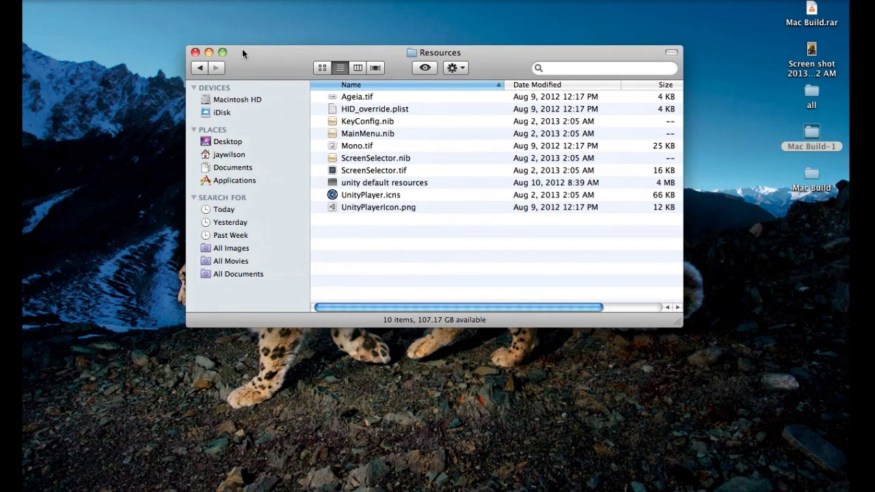
{"action": "left_click", "coordinate": [201, 69]}
{"action": "left_click", "coordinate": [201, 69]}
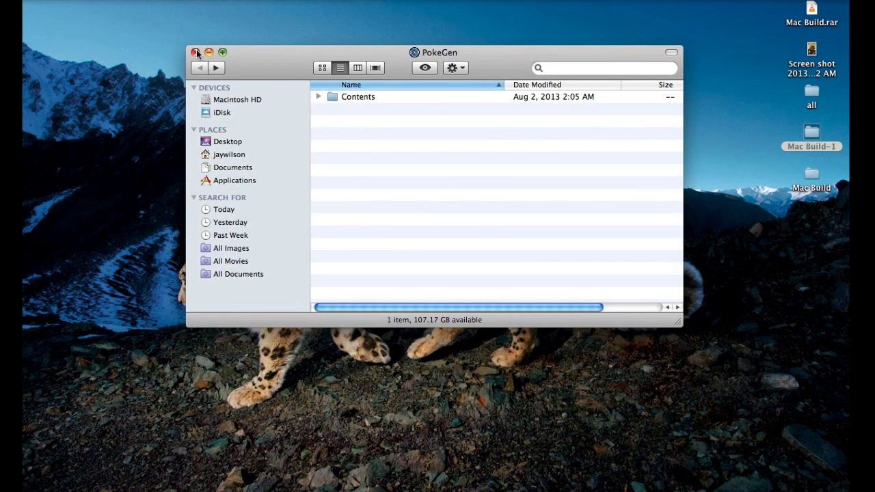
{"action": "left_click", "coordinate": [196, 54]}
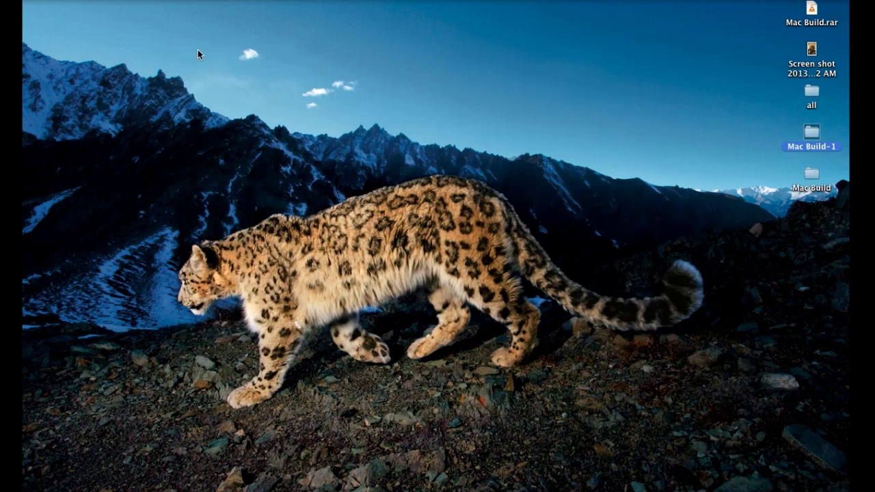
Launch PokeGen from Mac Build-1, confirm the downloaded-app warning, and choose Play!
{"action": "double_click", "coordinate": [811, 135]}
{"action": "double_click", "coordinate": [525, 50]}
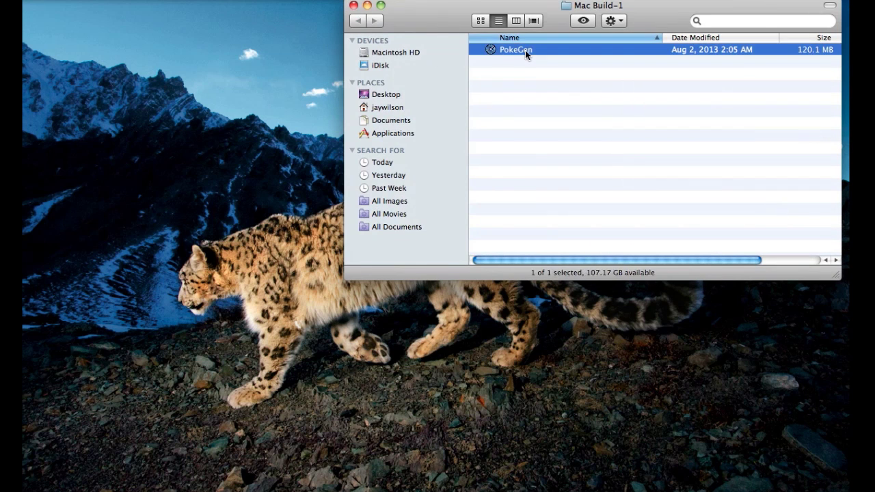
{"action": "left_click", "coordinate": [553, 182]}
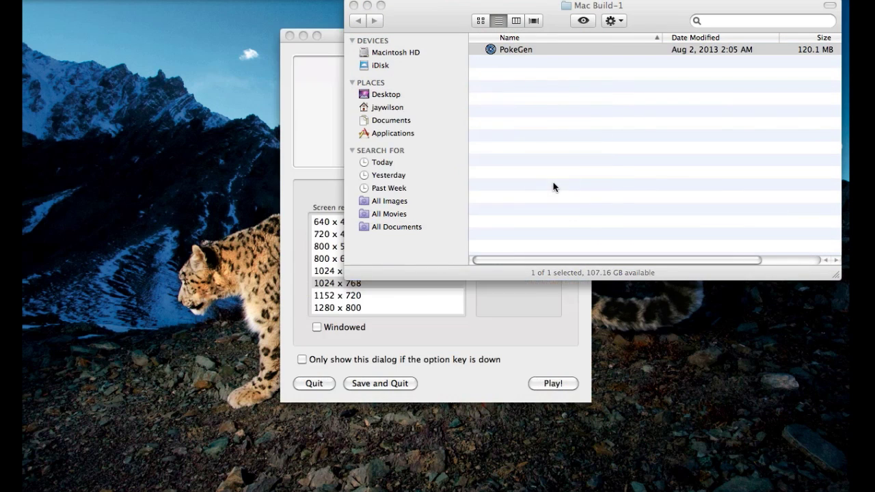
{"action": "left_click", "coordinate": [353, 5]}
{"action": "left_click", "coordinate": [541, 383]}
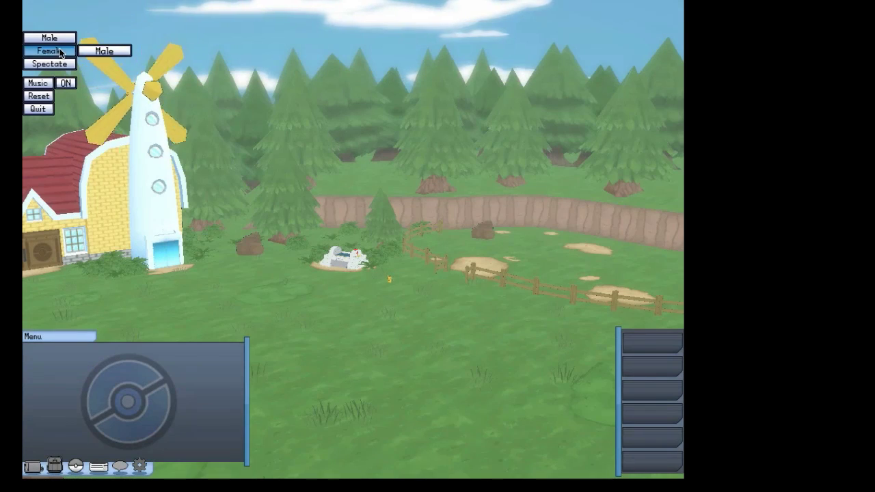
Play as the Female character and throw pokeballs toward the fence and the trees.
{"action": "left_click", "coordinate": [61, 52]}
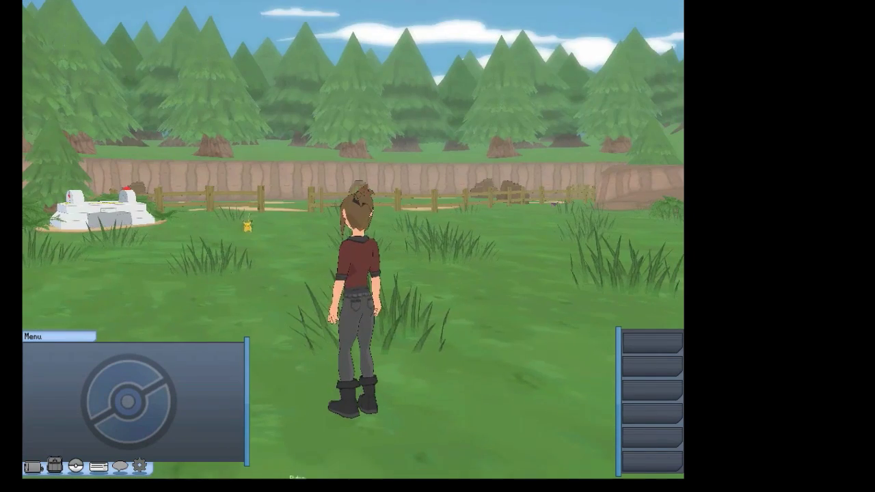
{"action": "left_click", "coordinate": [417, 316]}
{"action": "left_click", "coordinate": [194, 215]}
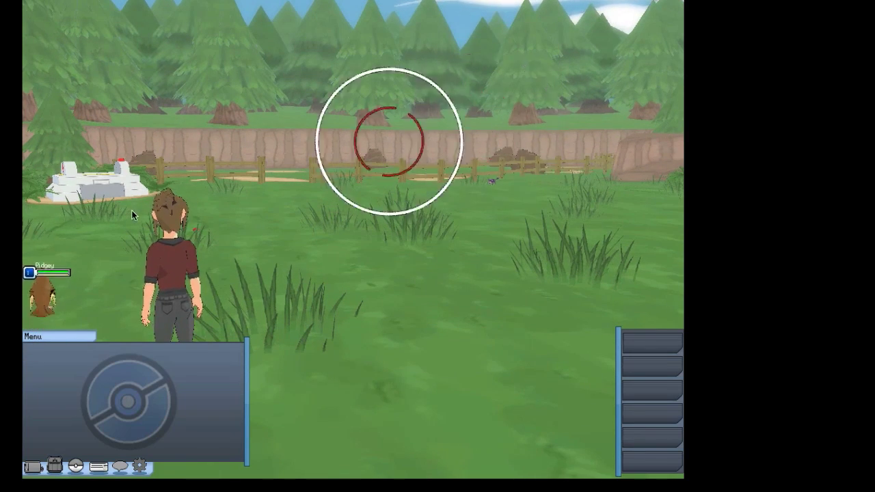
{"action": "left_click", "coordinate": [443, 102]}
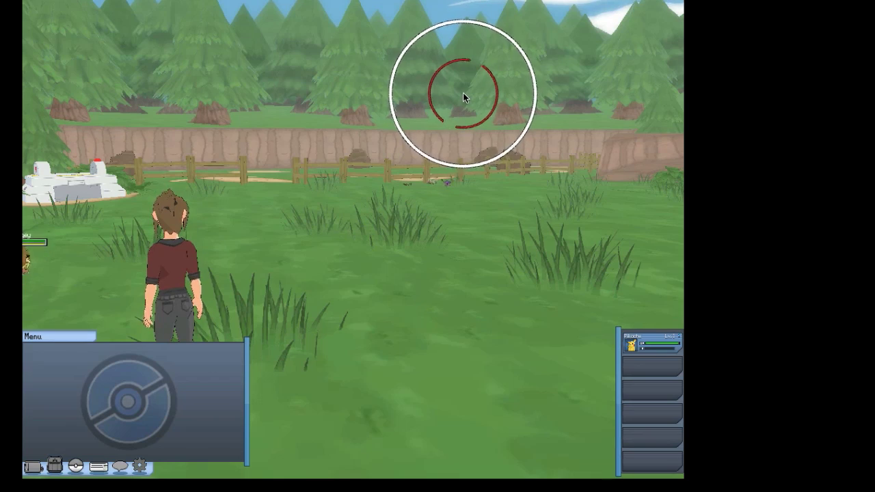
{"action": "left_click", "coordinate": [505, 104]}
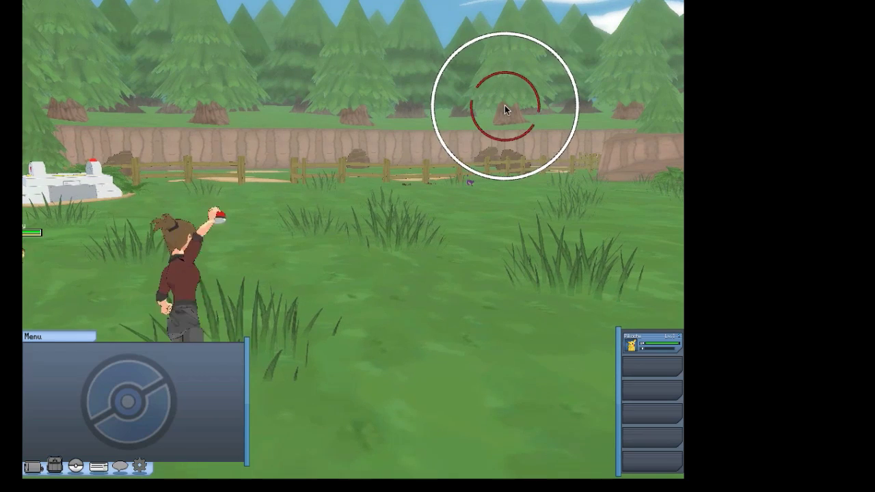
{"action": "left_click", "coordinate": [534, 79]}
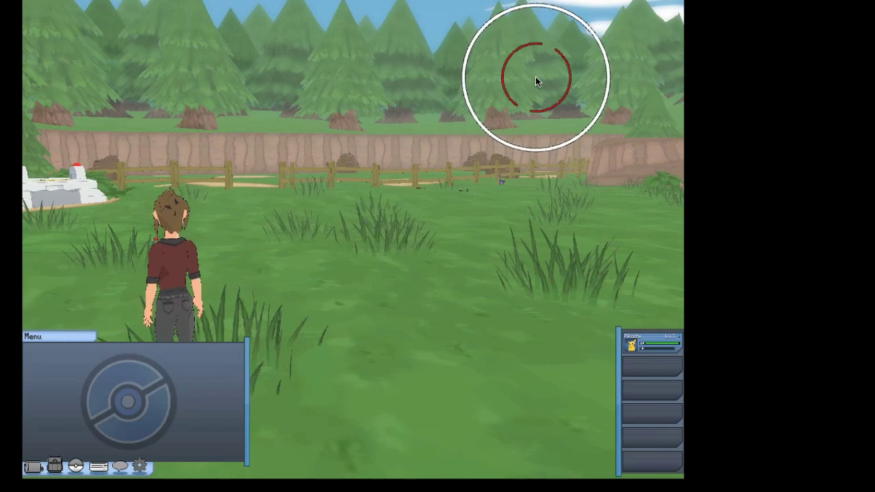